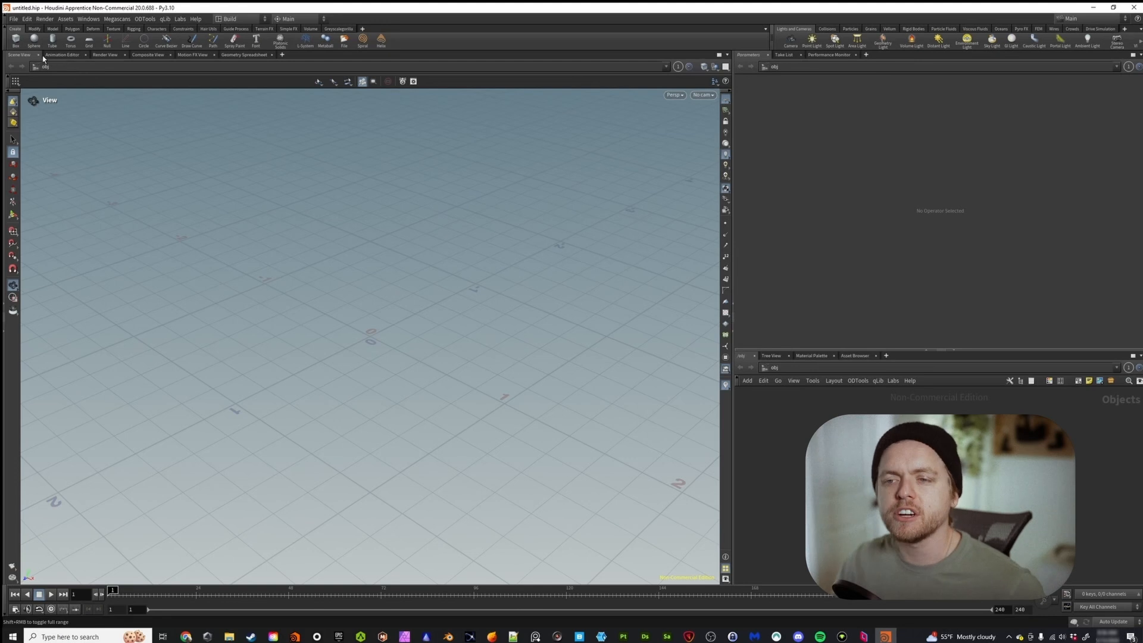
# Close the Render View, Composite View, Motion FX View and Geometry Spreadsheet pane tabs.
pyautogui.click(102, 56)
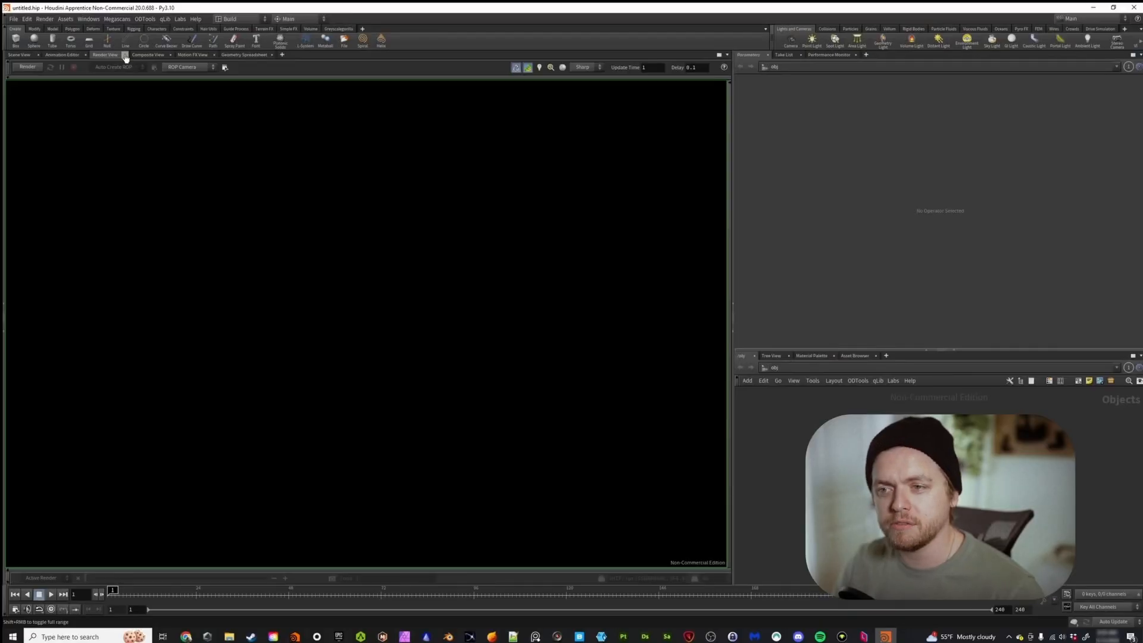
pyautogui.click(124, 56)
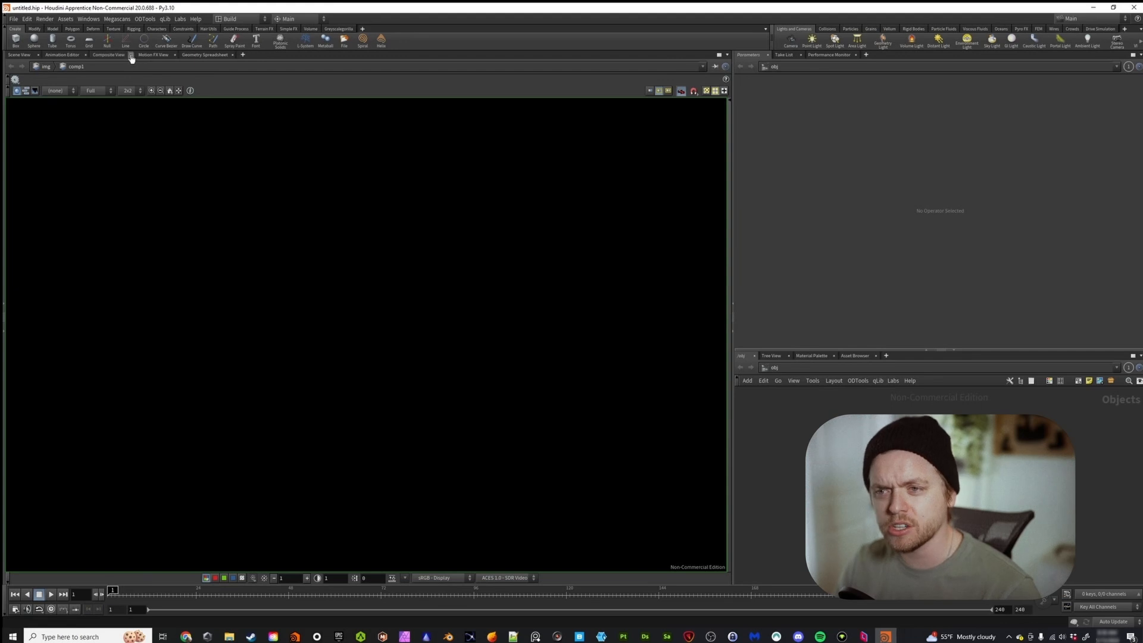
pyautogui.click(131, 56)
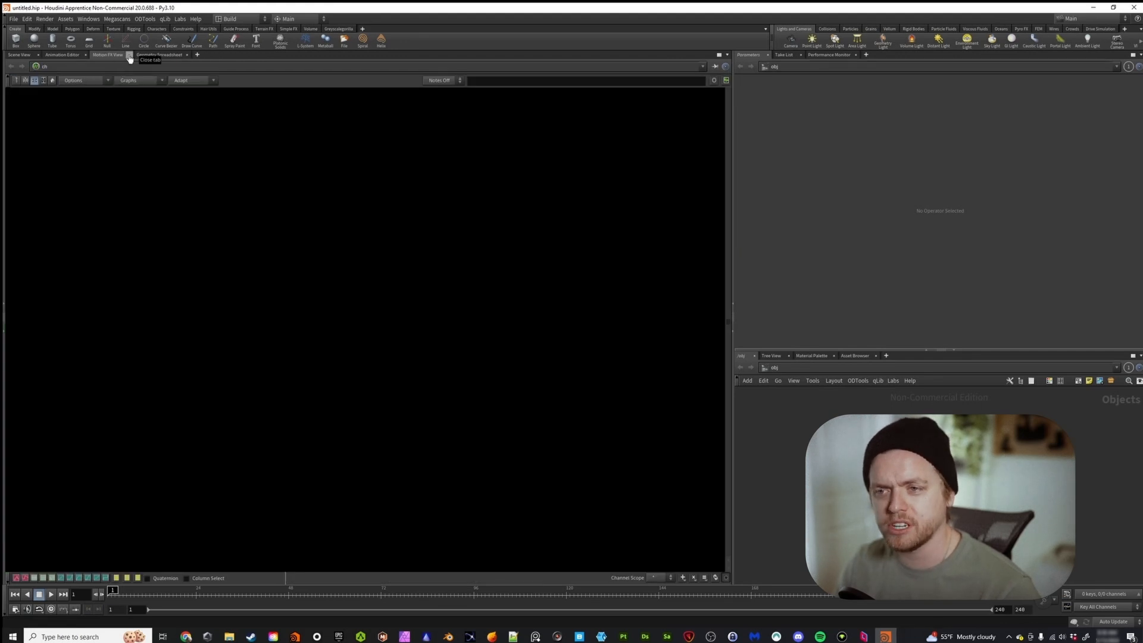
pyautogui.click(130, 56)
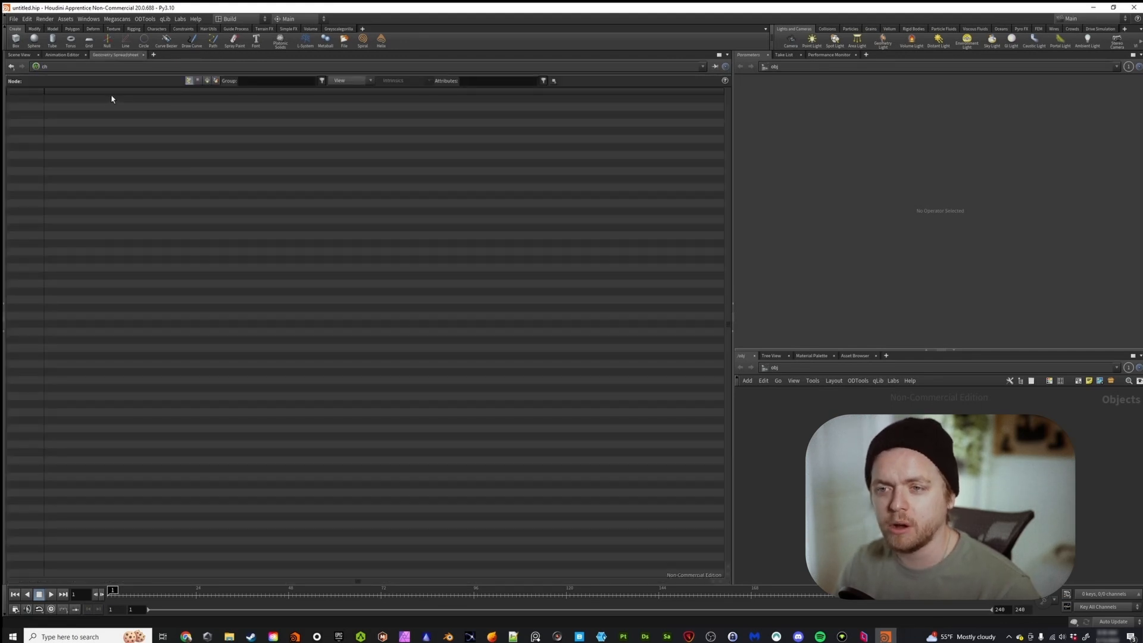
pyautogui.click(142, 56)
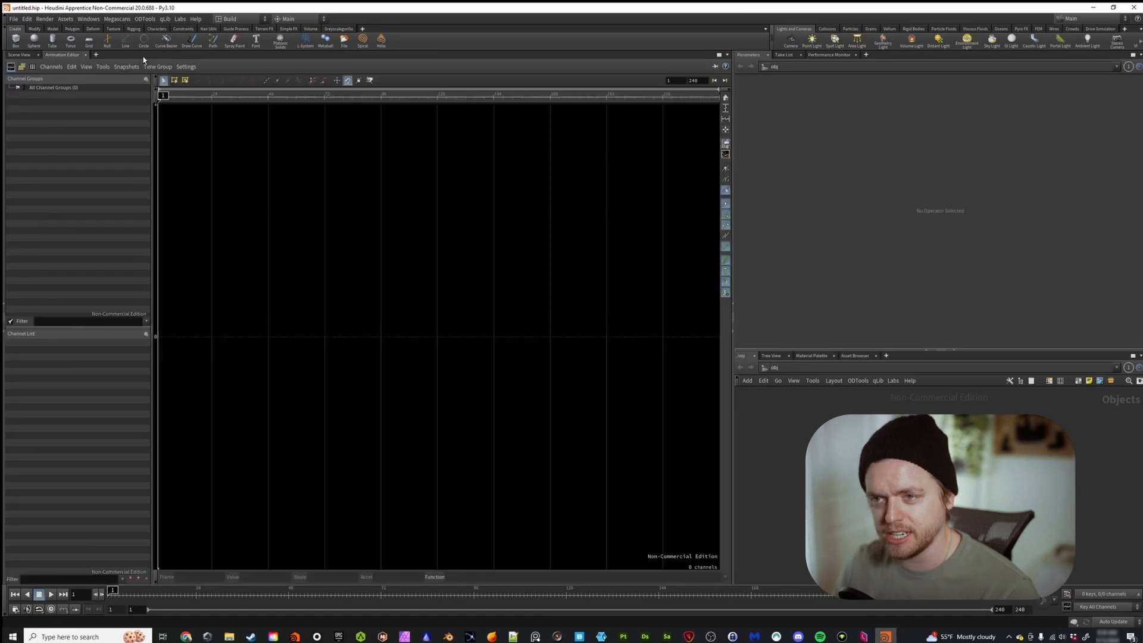
# Replace the Scene View tab with a newly created Scene View placed ahead of the Animation Editor.
pyautogui.click(27, 55)
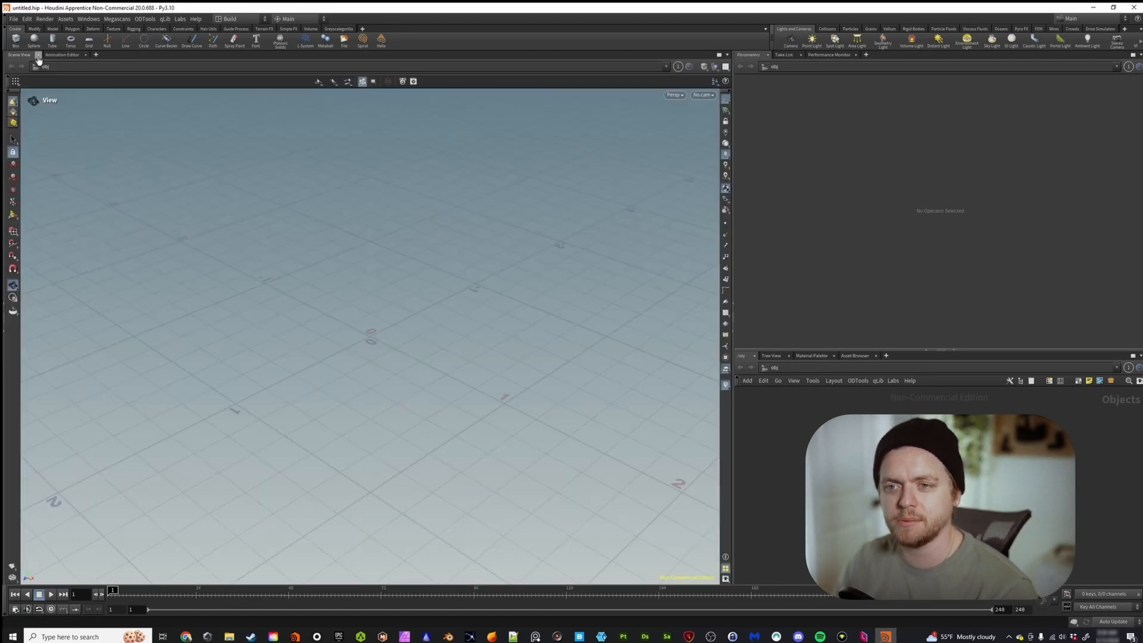
pyautogui.click(38, 55)
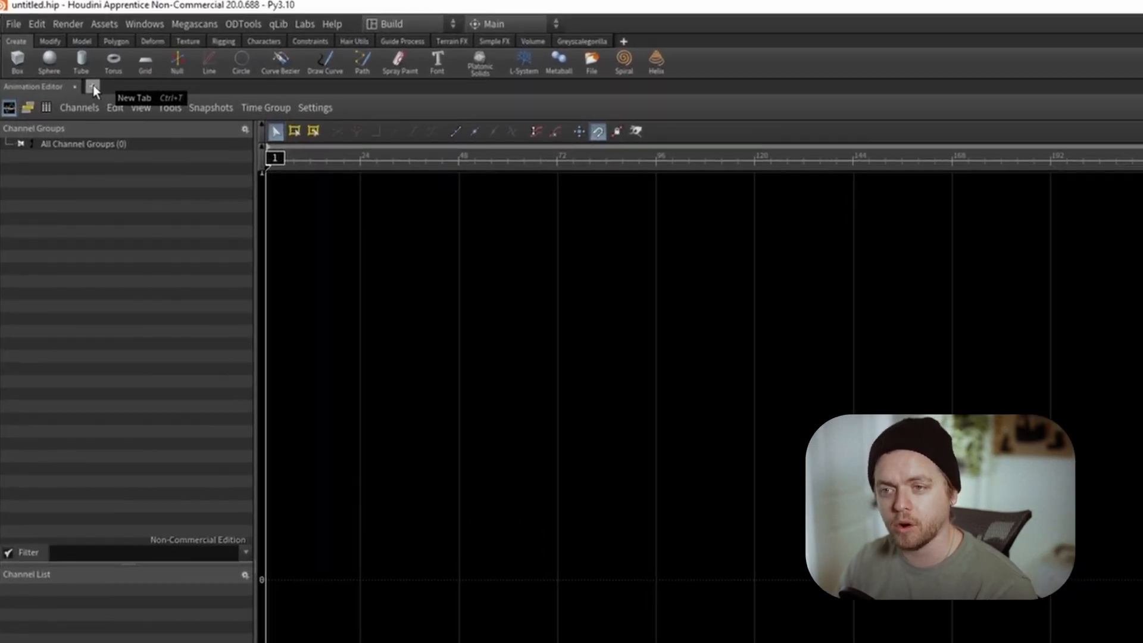
pyautogui.click(92, 87)
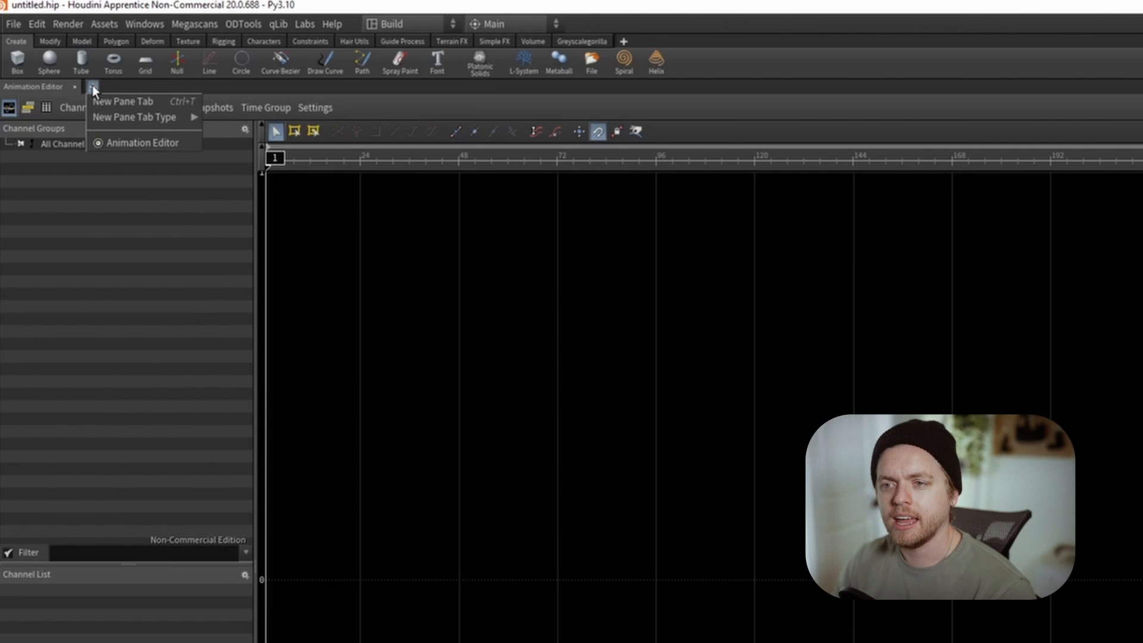
pyautogui.moveTo(121, 118)
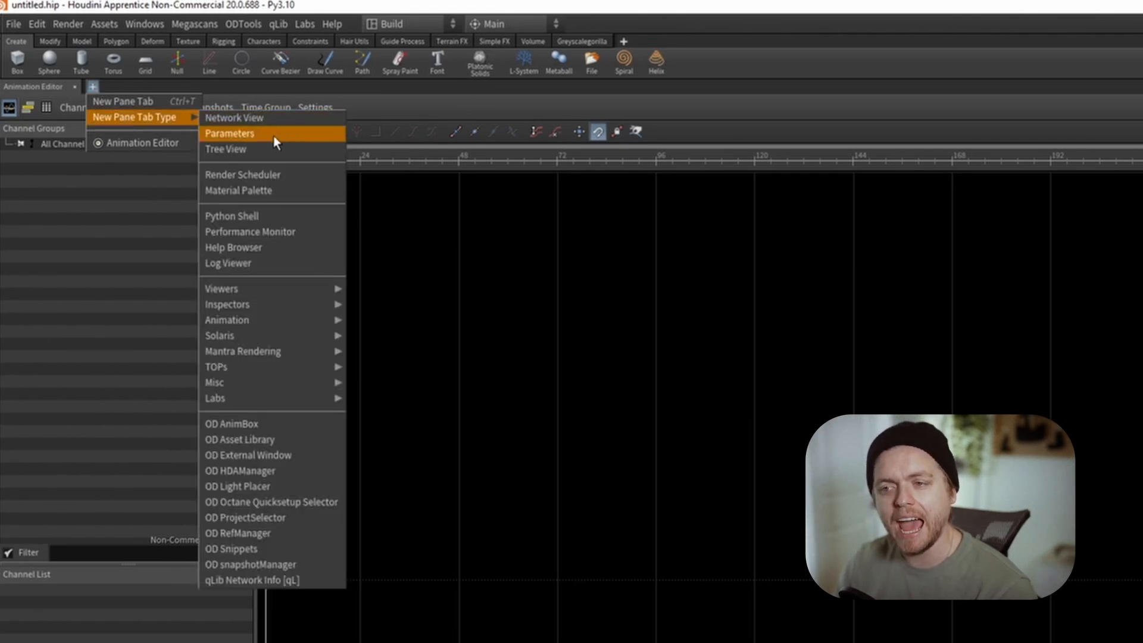
pyautogui.moveTo(308, 319)
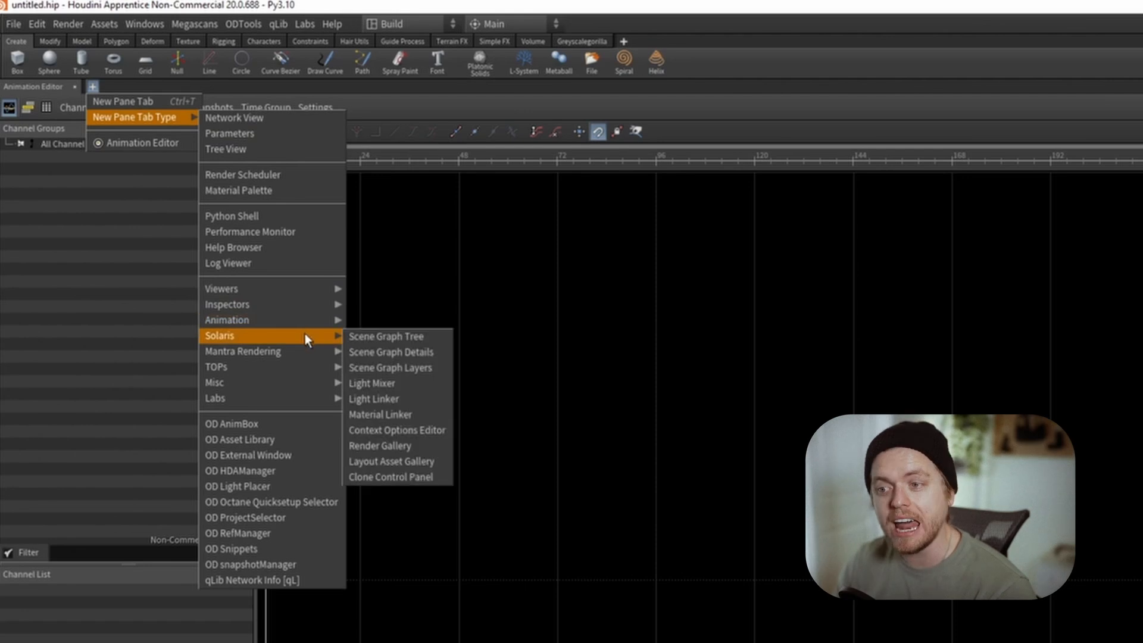
pyautogui.moveTo(303, 355)
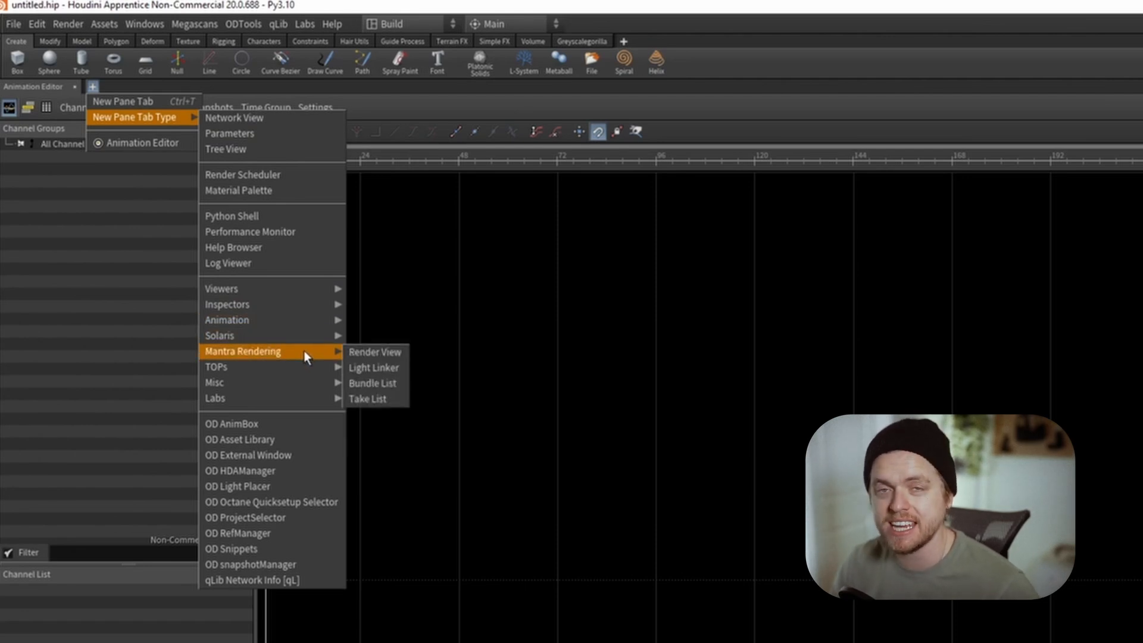
pyautogui.moveTo(305, 382)
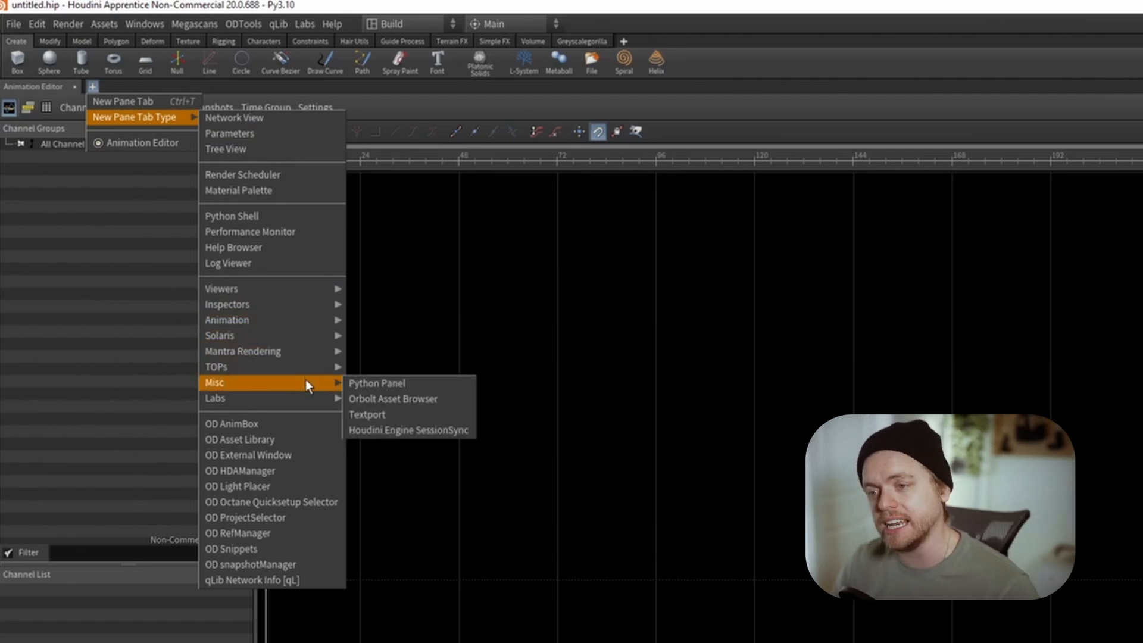
pyautogui.moveTo(306, 402)
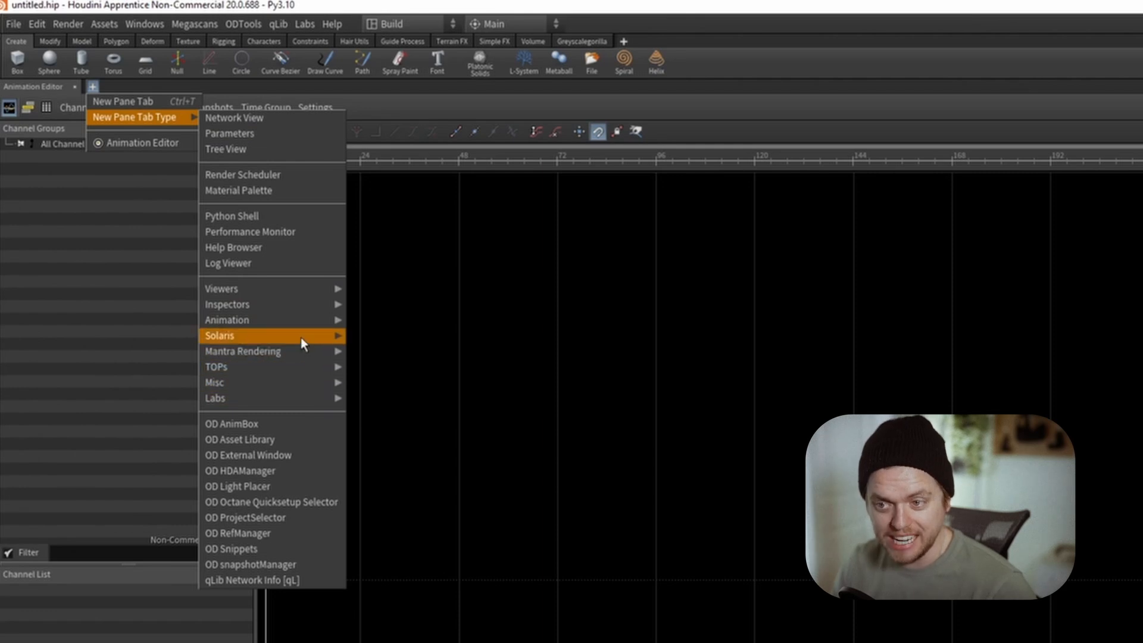
pyautogui.moveTo(294, 290)
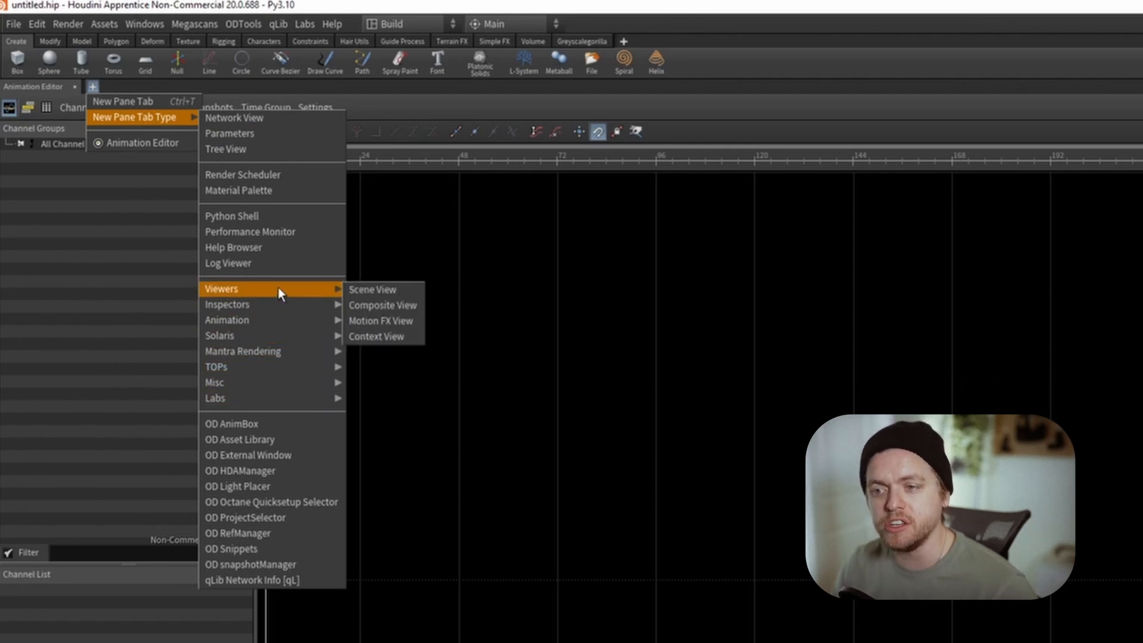
pyautogui.click(369, 286)
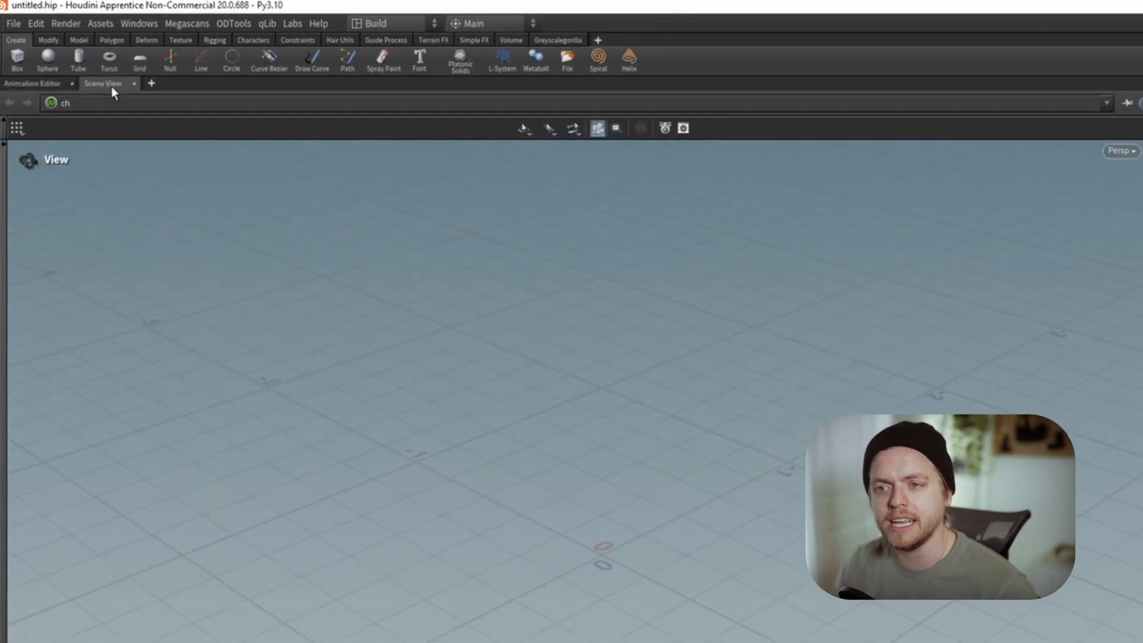
pyautogui.moveTo(114, 88); pyautogui.dragTo(9, 88)
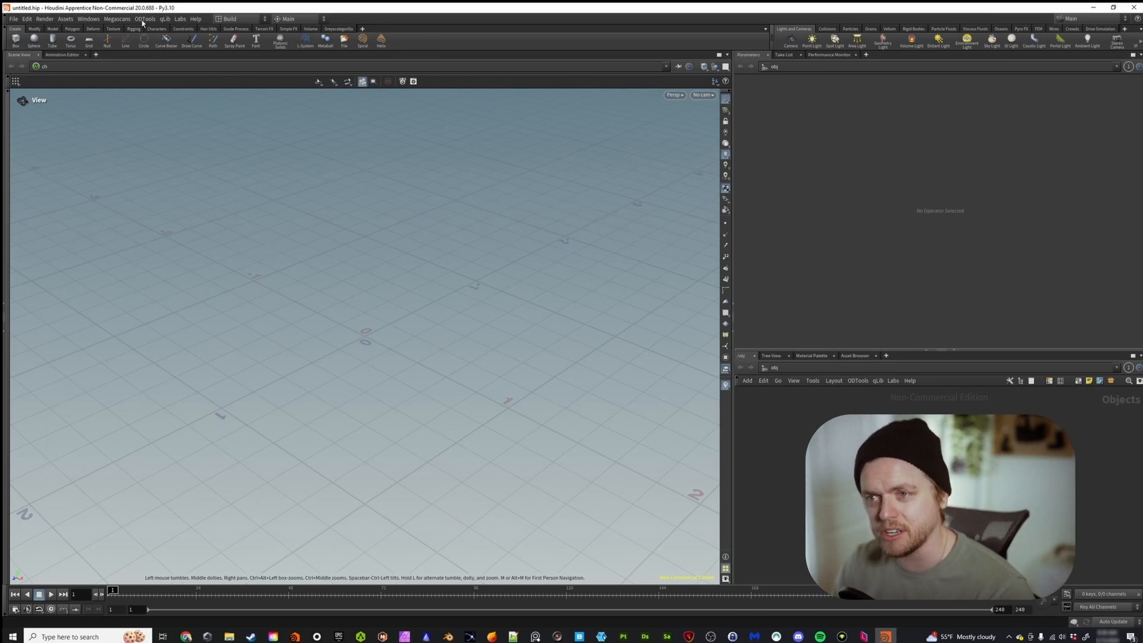
pyautogui.click(178, 21)
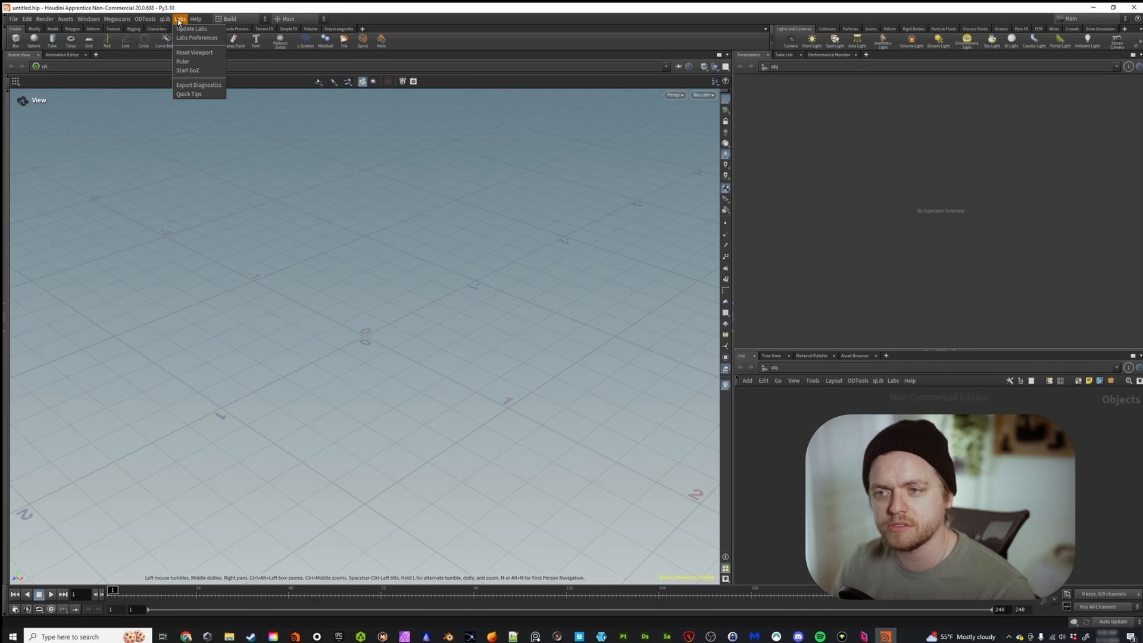
pyautogui.click(90, 67)
# Close the Scene View tab again and add a fresh Scene View viewer before the Animation Editor tab.
pyautogui.click(38, 55)
pyautogui.click(59, 55)
pyautogui.moveTo(93, 73)
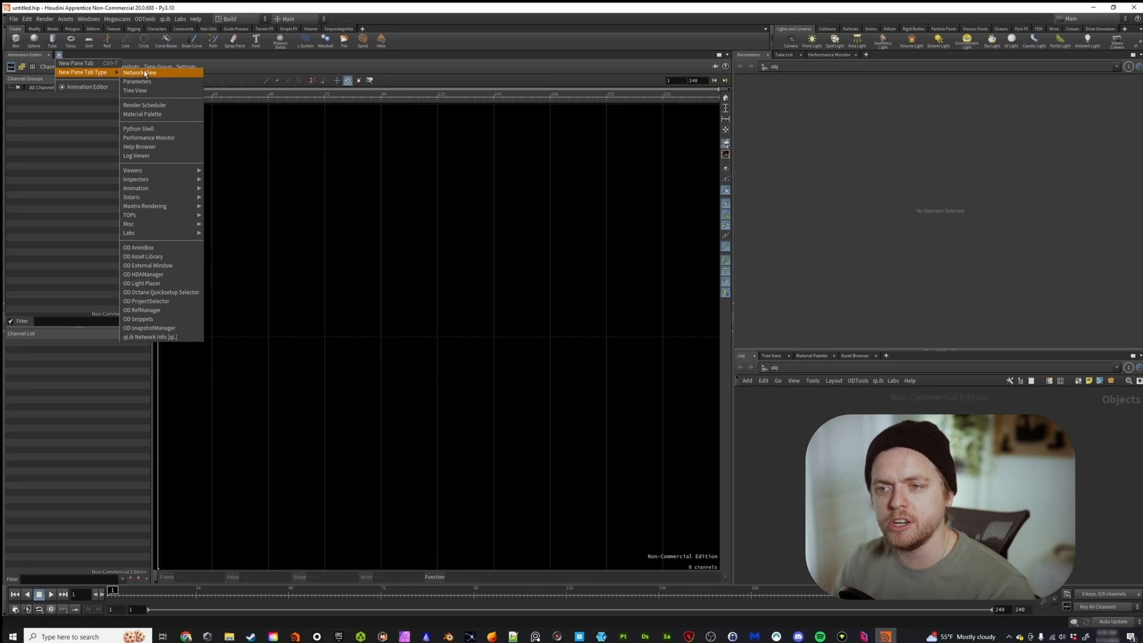
pyautogui.moveTo(161, 170)
pyautogui.click(225, 174)
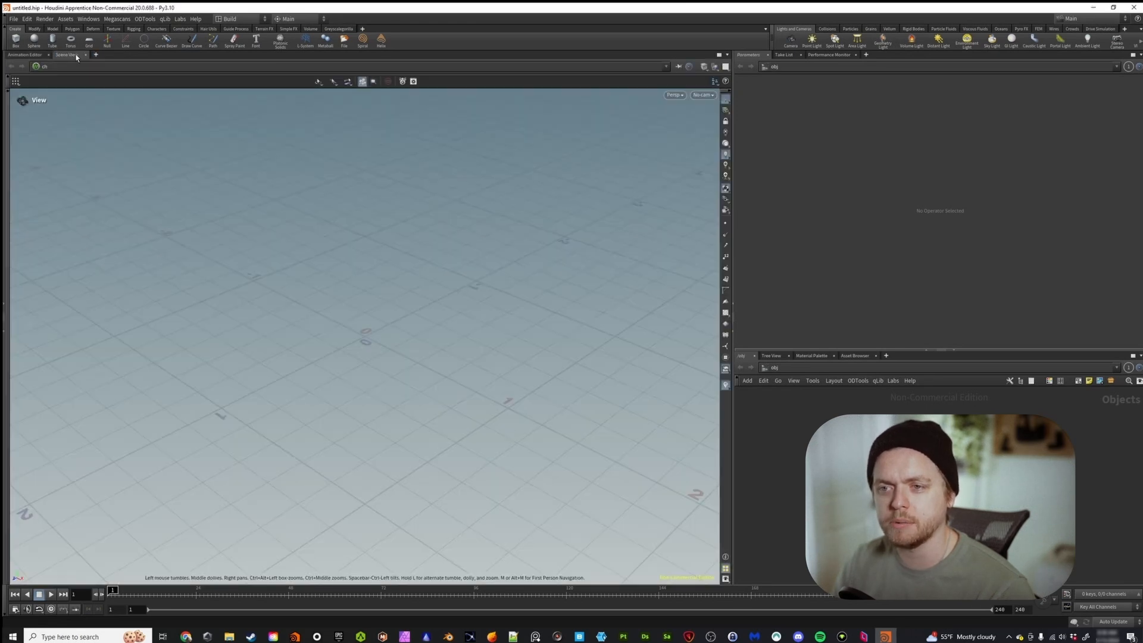
pyautogui.moveTo(31, 59)
pyautogui.mouseDown()
pyautogui.moveTo(20, 57)
pyautogui.moveTo(75, 58)
pyautogui.moveTo(22, 58)
pyautogui.mouseUp()
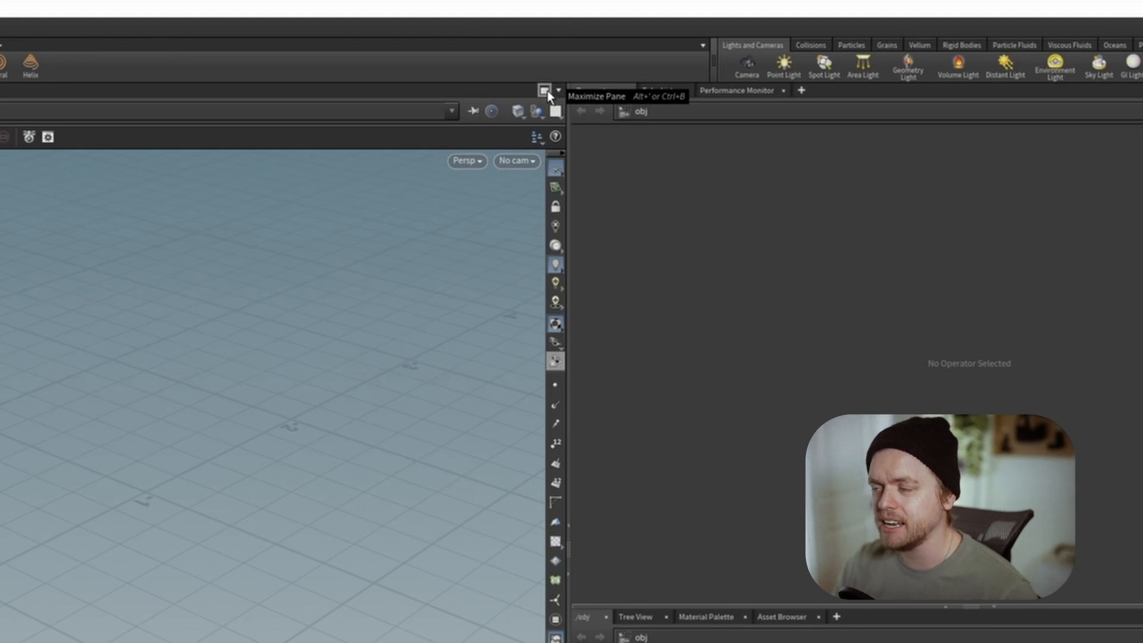
# Maximize the Scene View pane and the network editor pane one after the other, restoring the layout each time.
pyautogui.click(544, 91)
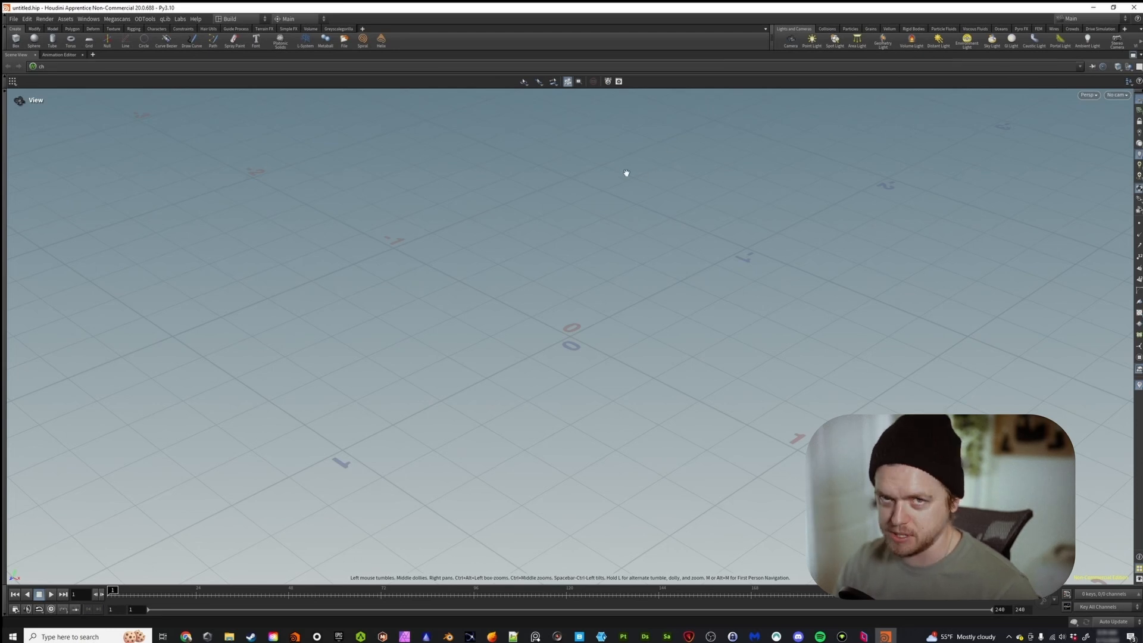
pyautogui.click(1133, 58)
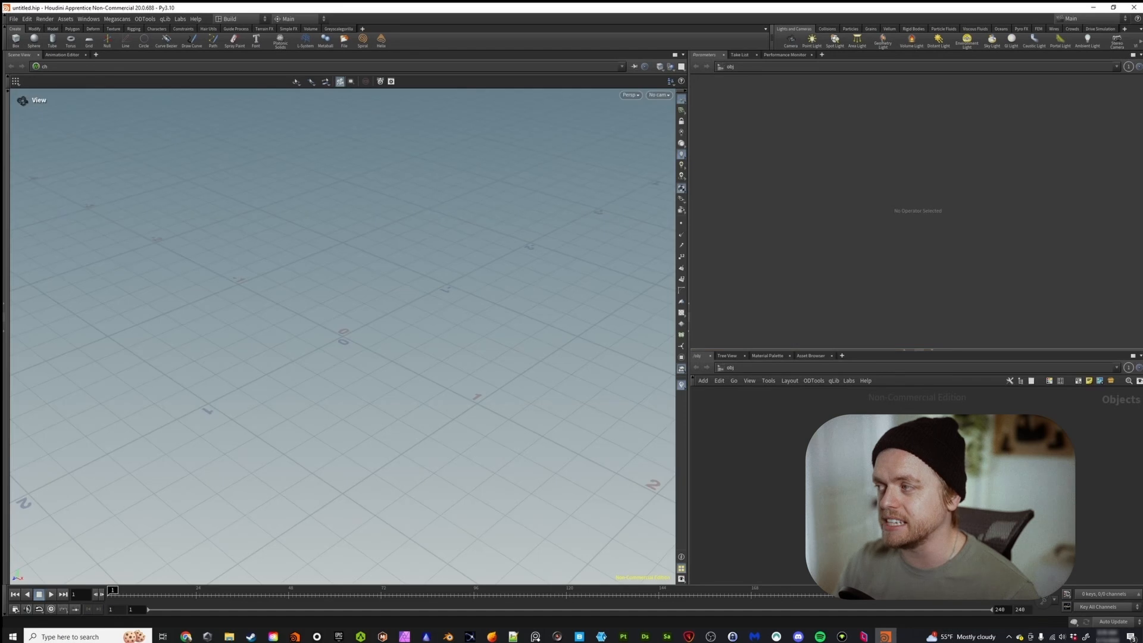
pyautogui.click(1133, 355)
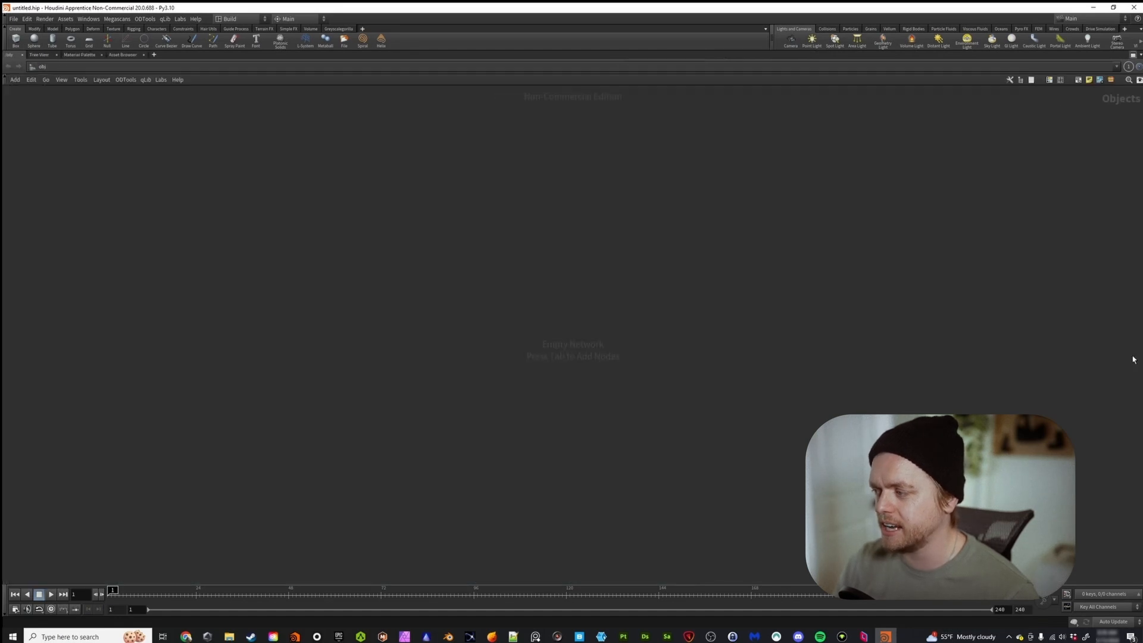
pyautogui.click(1134, 55)
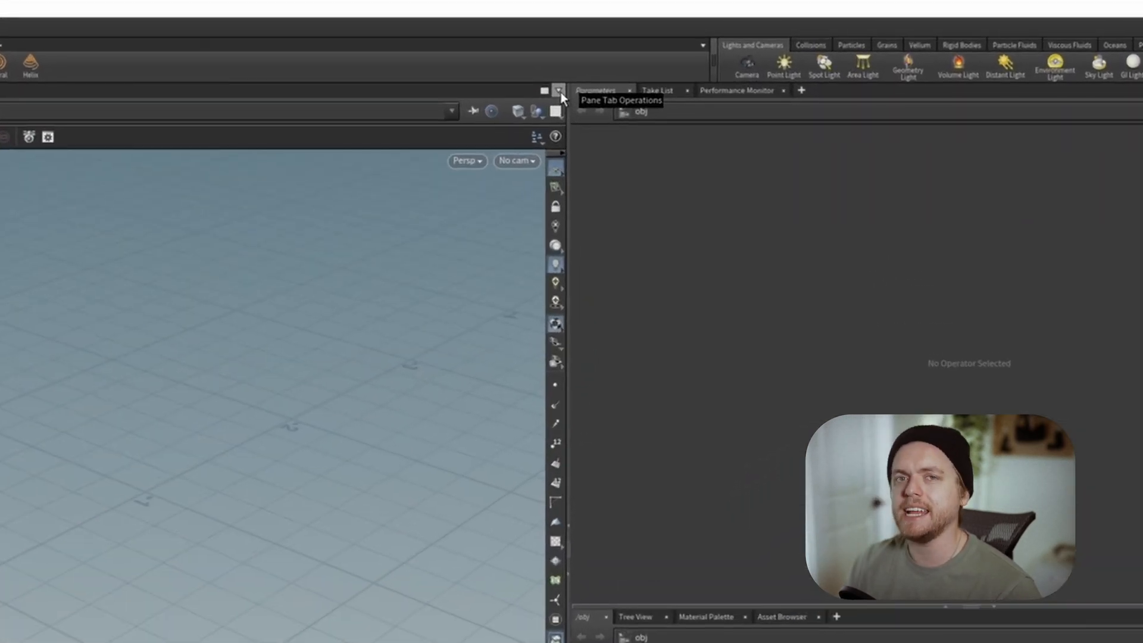
# Split the Scene View pane into upper and lower panes.
pyautogui.click(559, 91)
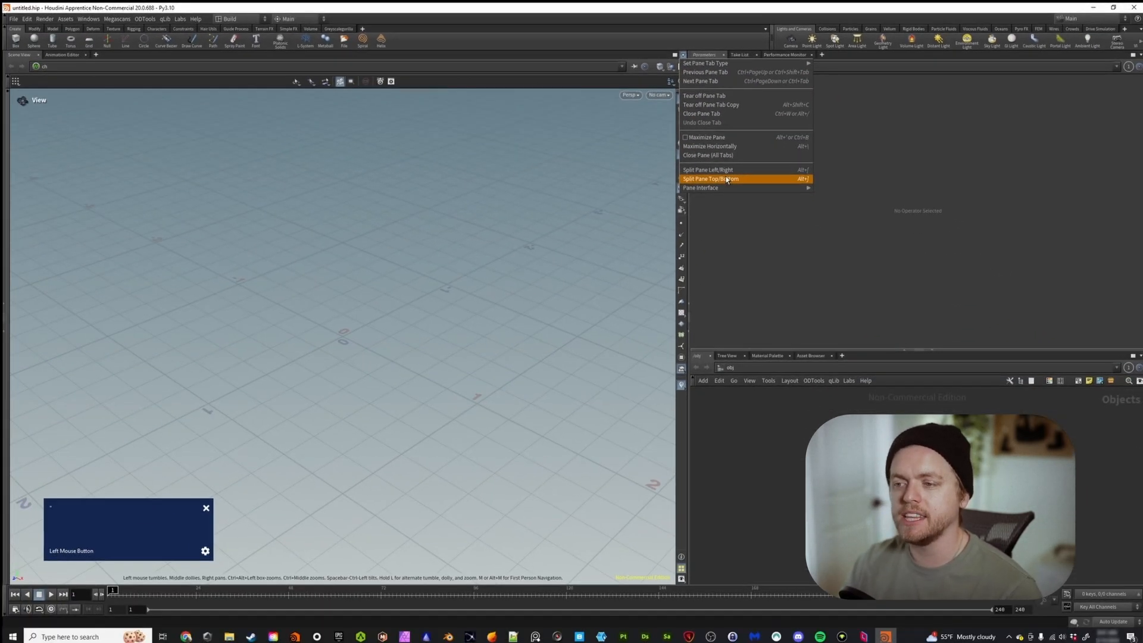
pyautogui.click(726, 179)
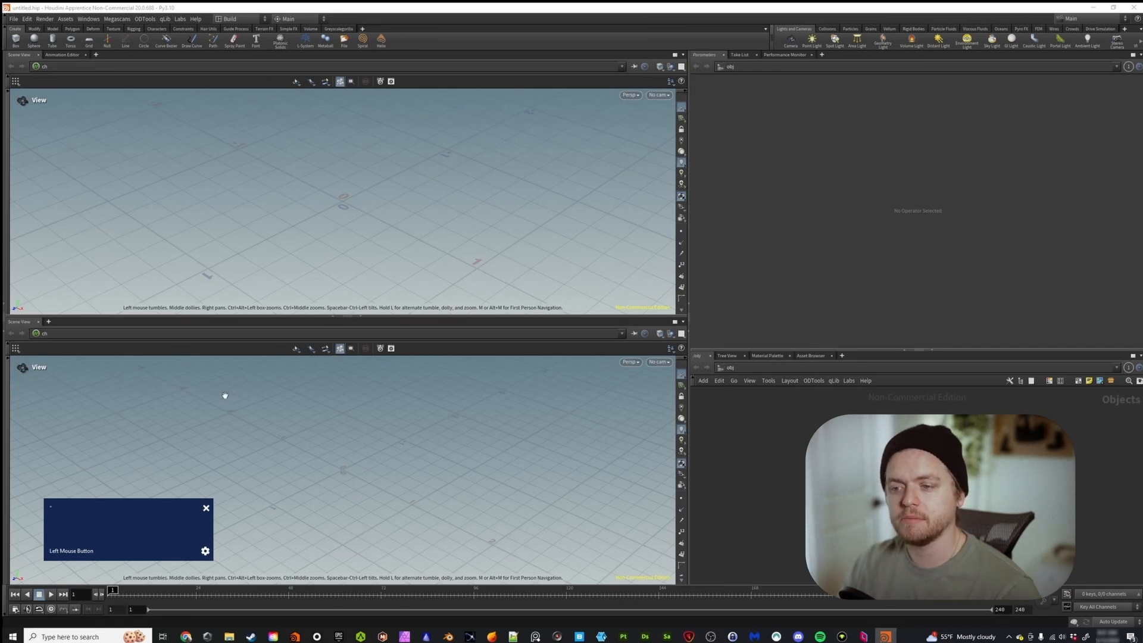
pyautogui.moveTo(121, 512); pyautogui.dragTo(1012, 506)
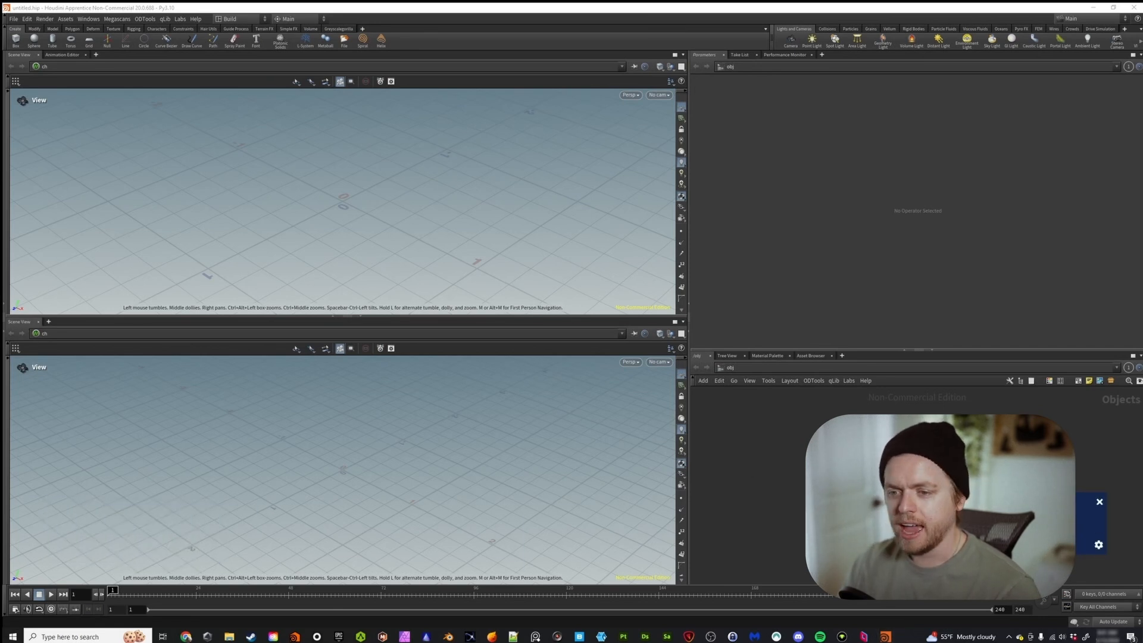
# Replace the lower pane's Scene View with a Geometry Spreadsheet tab.
pyautogui.click(49, 321)
pyautogui.moveTo(97, 340)
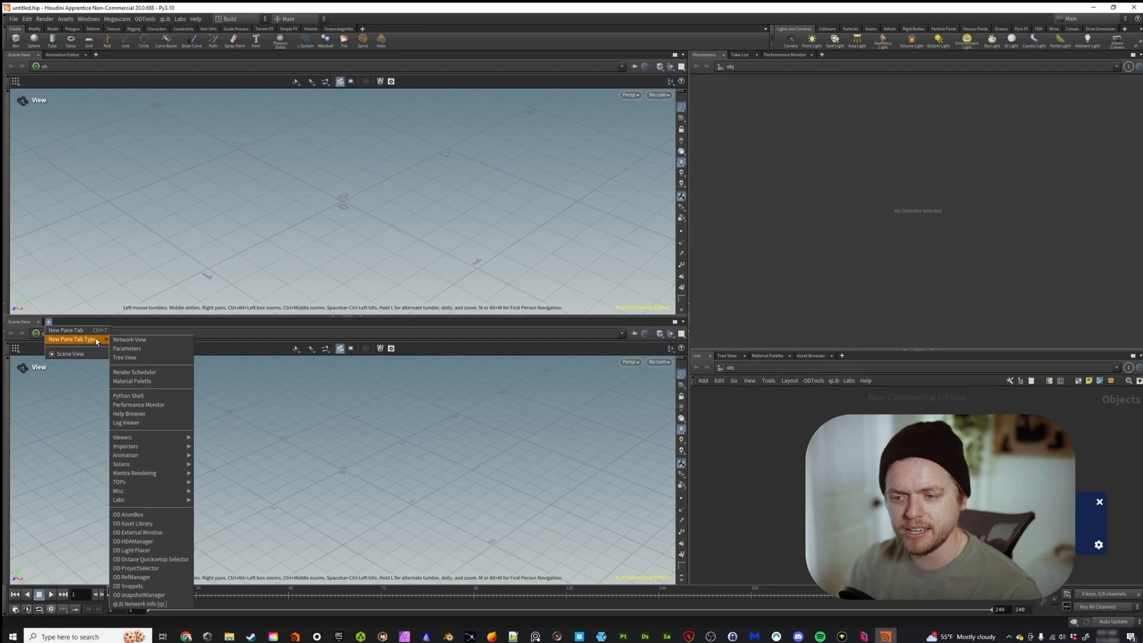
pyautogui.moveTo(159, 448)
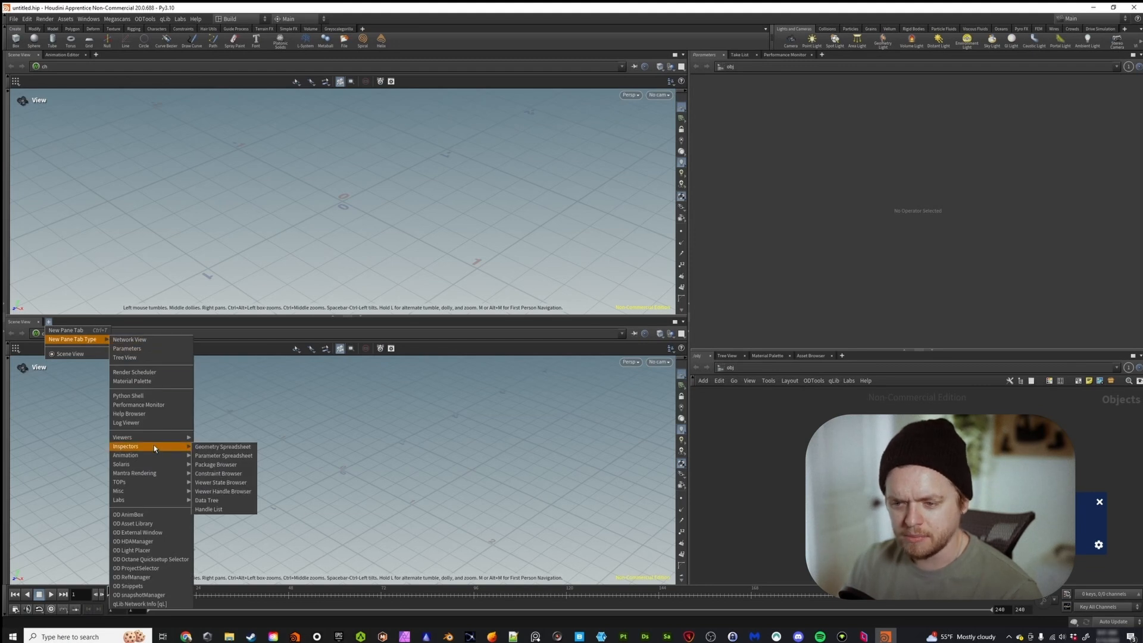
pyautogui.click(228, 448)
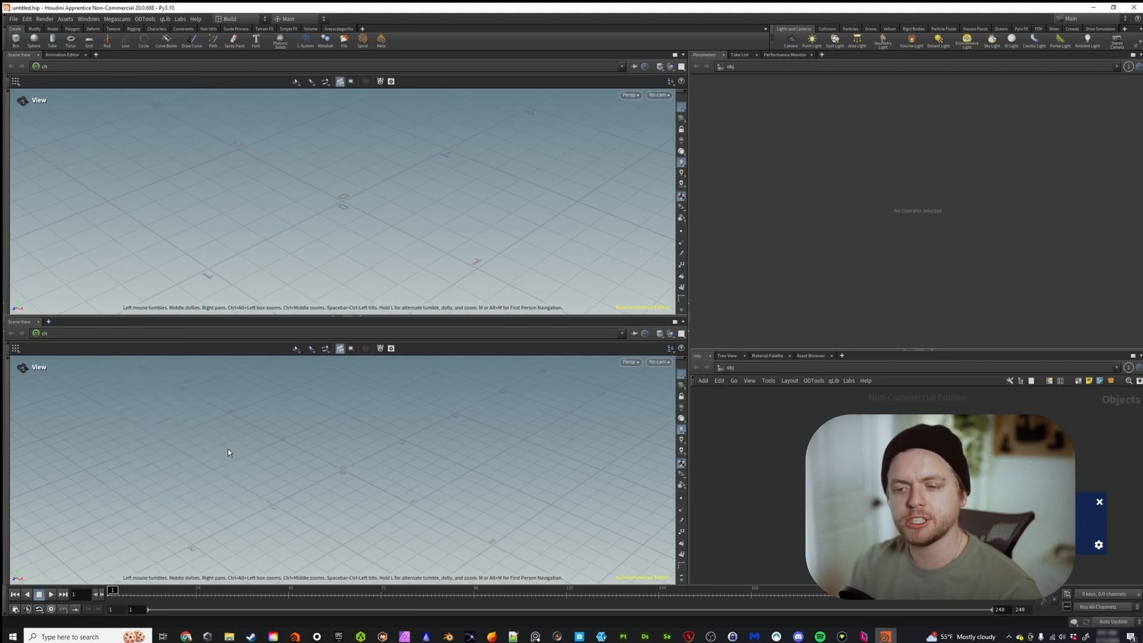
pyautogui.click(37, 322)
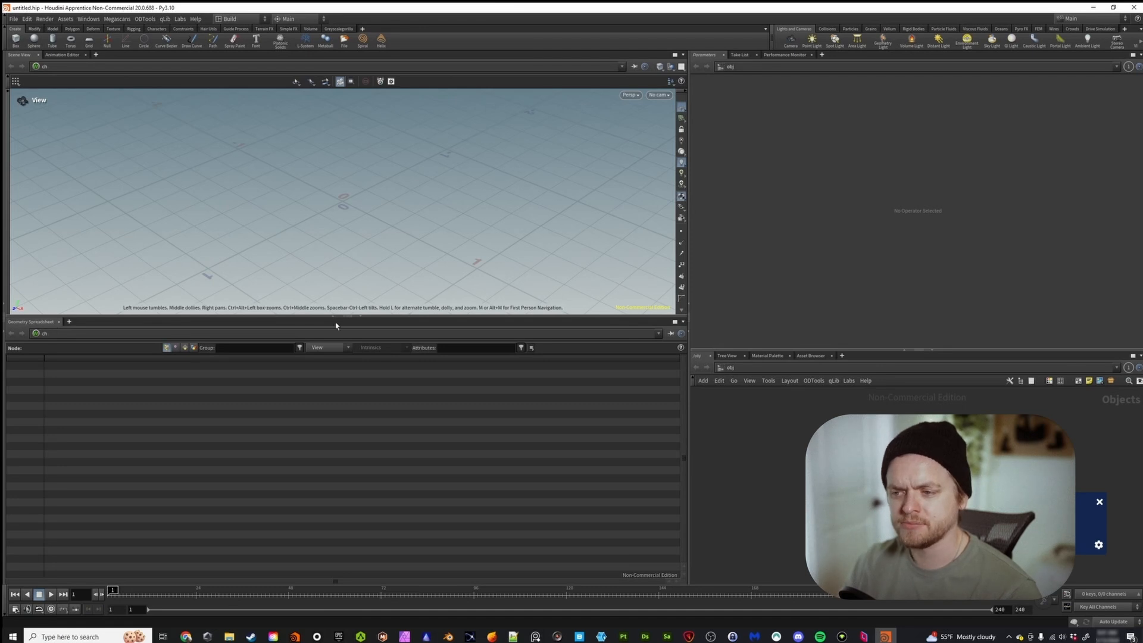
# Resize the split so the Scene View pane is taller than the Geometry Spreadsheet pane.
pyautogui.moveTo(360, 318); pyautogui.dragTo(338, 272)
pyautogui.moveTo(337, 365)
pyautogui.mouseDown()
pyautogui.moveTo(340, 331)
pyautogui.moveTo(350, 387)
pyautogui.moveTo(384, 452)
pyautogui.moveTo(395, 388)
pyautogui.moveTo(320, 363)
pyautogui.mouseUp()
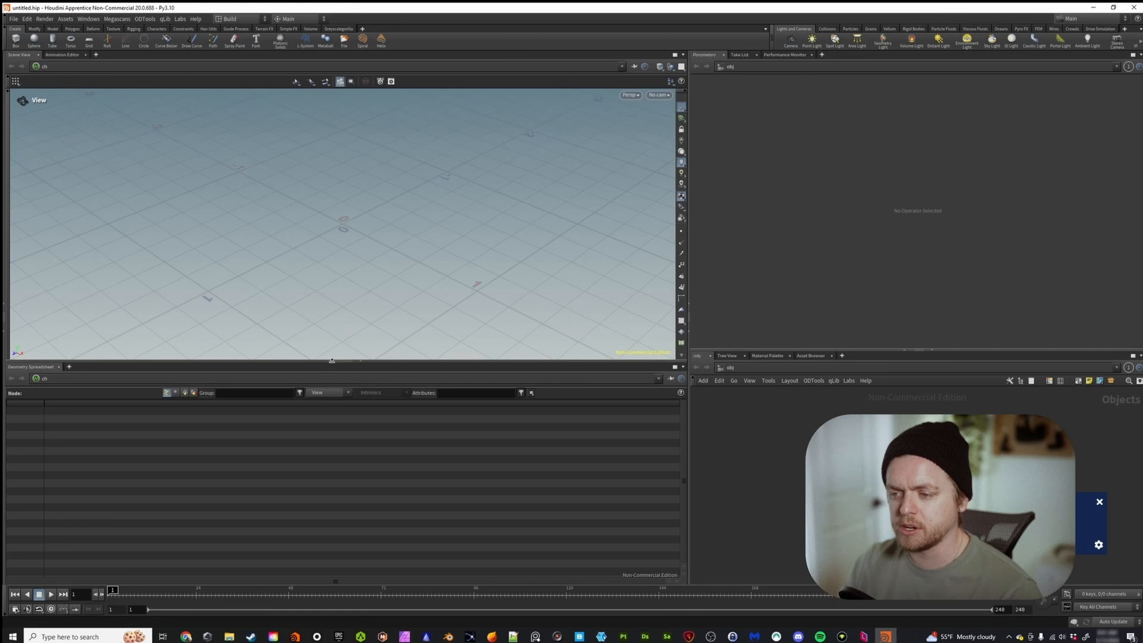
# Collapse and restore the Scene View pane, and do the same with the Geometry Spreadsheet pane.
pyautogui.click(334, 360)
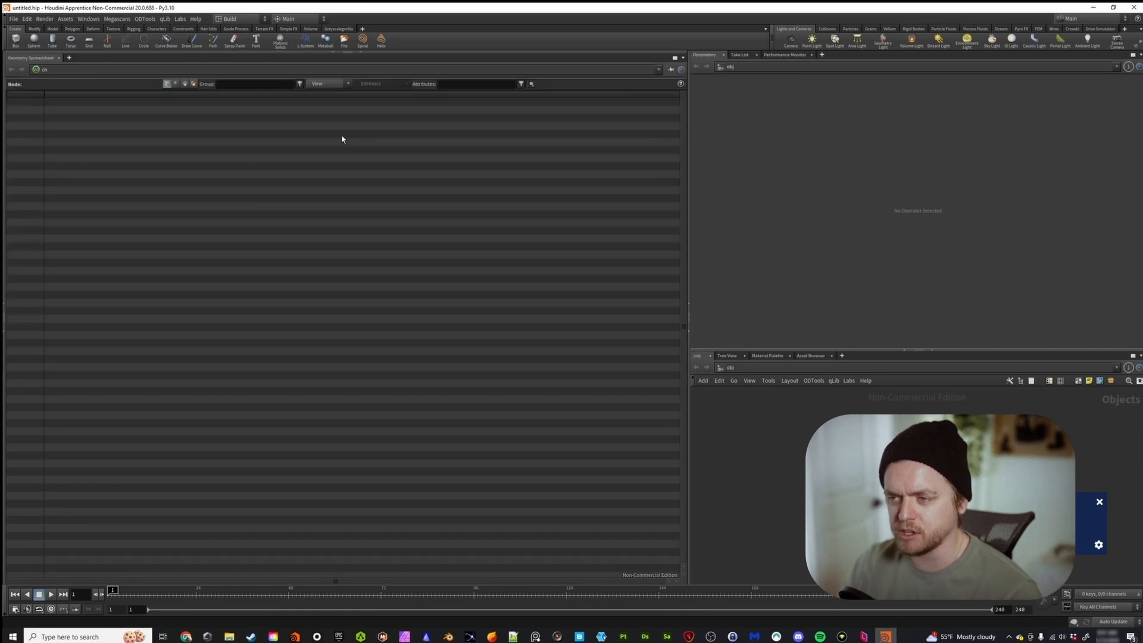
pyautogui.click(361, 54)
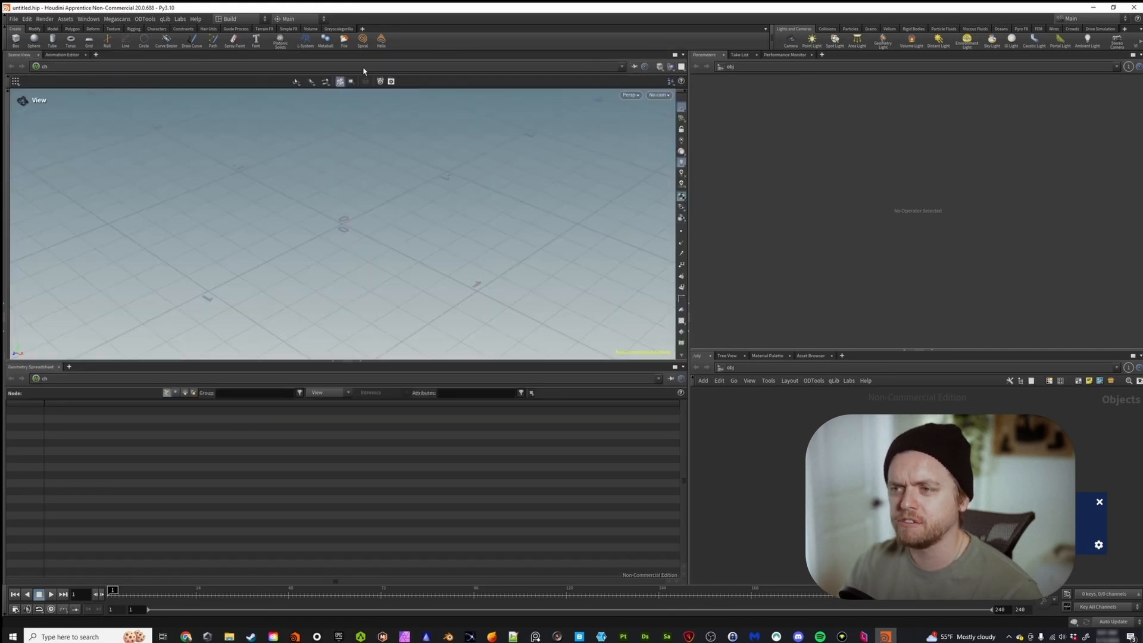
pyautogui.click(360, 363)
pyautogui.click(330, 582)
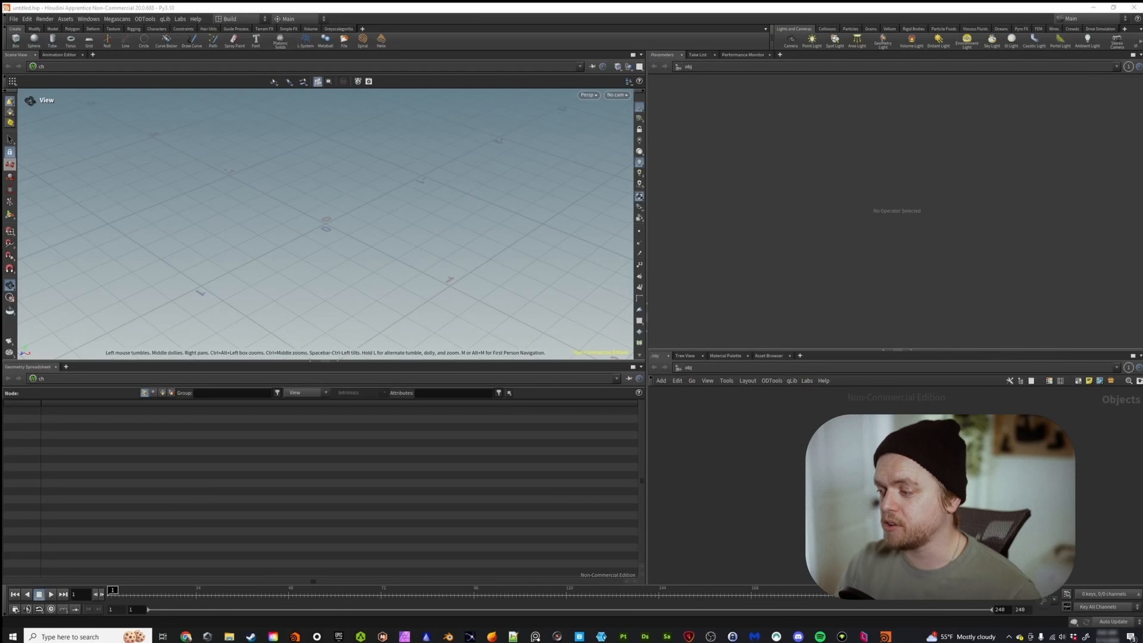
pyautogui.click(132, 519)
pyautogui.moveTo(132, 519); pyautogui.dragTo(119, 528)
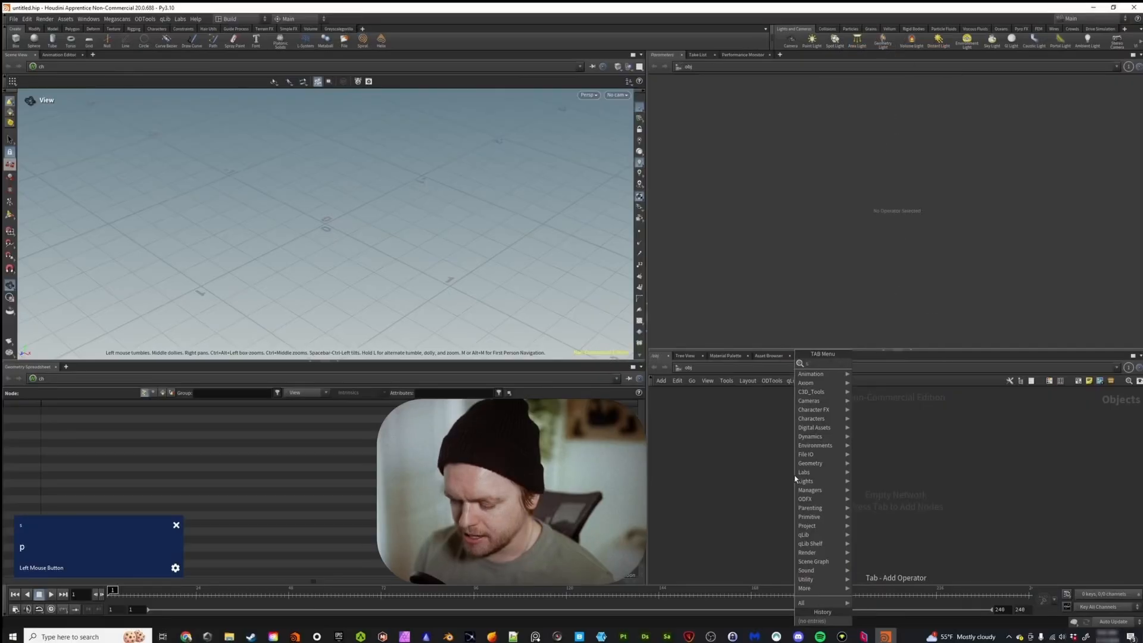
# Add a sphere geometry object and a camera to the empty object network.
pyautogui.write('pher')
pyautogui.press('Return')
pyautogui.click(737, 471)
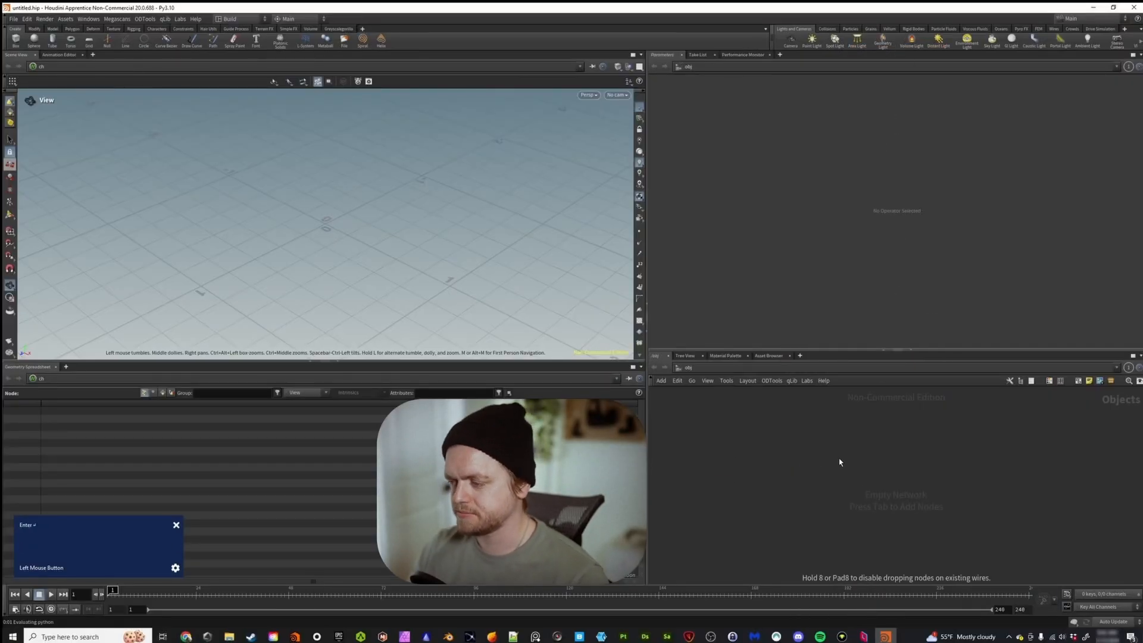
pyautogui.press('Tab')
pyautogui.write('camera')
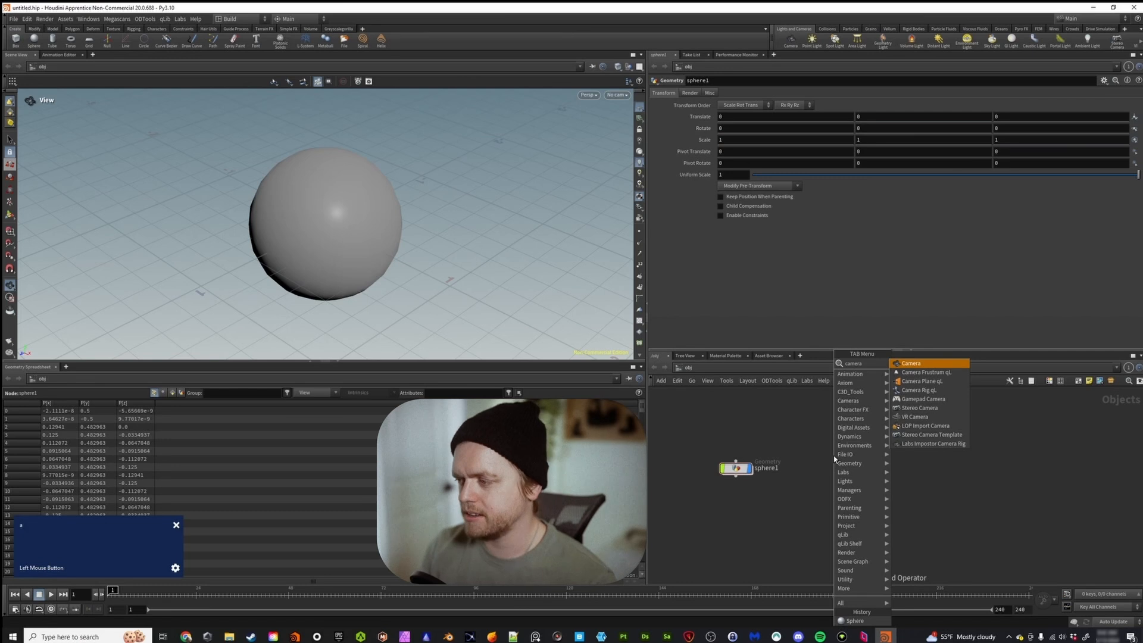
pyautogui.press('Return')
pyautogui.click(833, 456)
# Add a box geometry object to the object network, on the far side of the camera from the sphere.
pyautogui.press('Tab')
pyautogui.write('box')
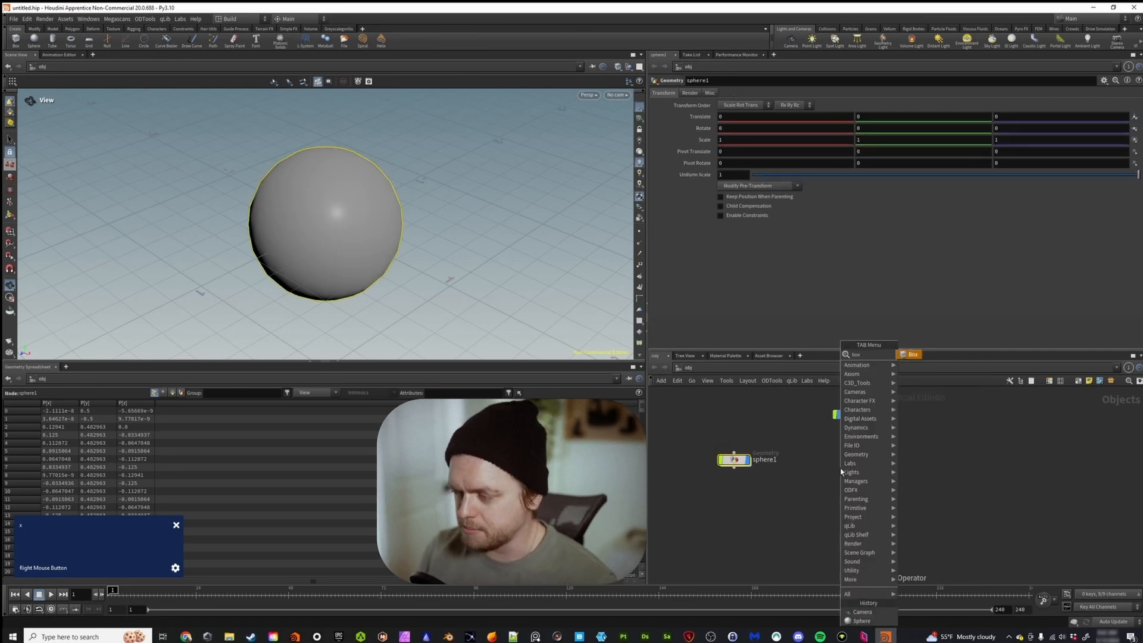
pyautogui.press('Return')
pyautogui.click(955, 464)
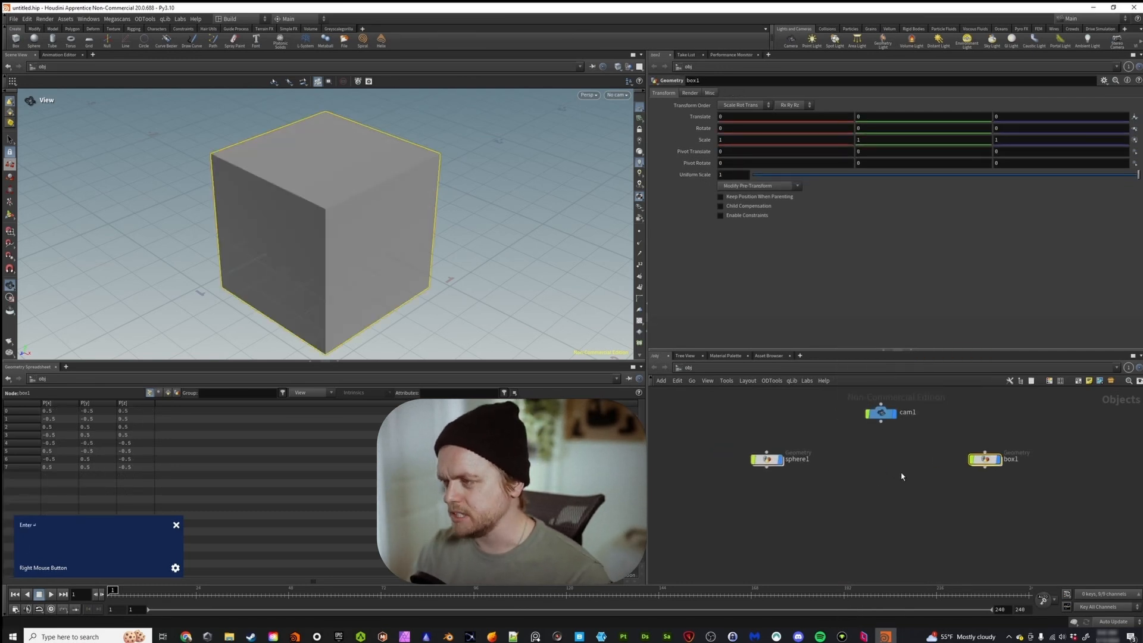
# Enter the sphere's network and return to the object level, and do the same with the box.
pyautogui.click(767, 459)
pyautogui.doubleClick(766, 459)
pyautogui.moveTo(844, 527); pyautogui.dragTo(983, 443)
pyautogui.press('u')
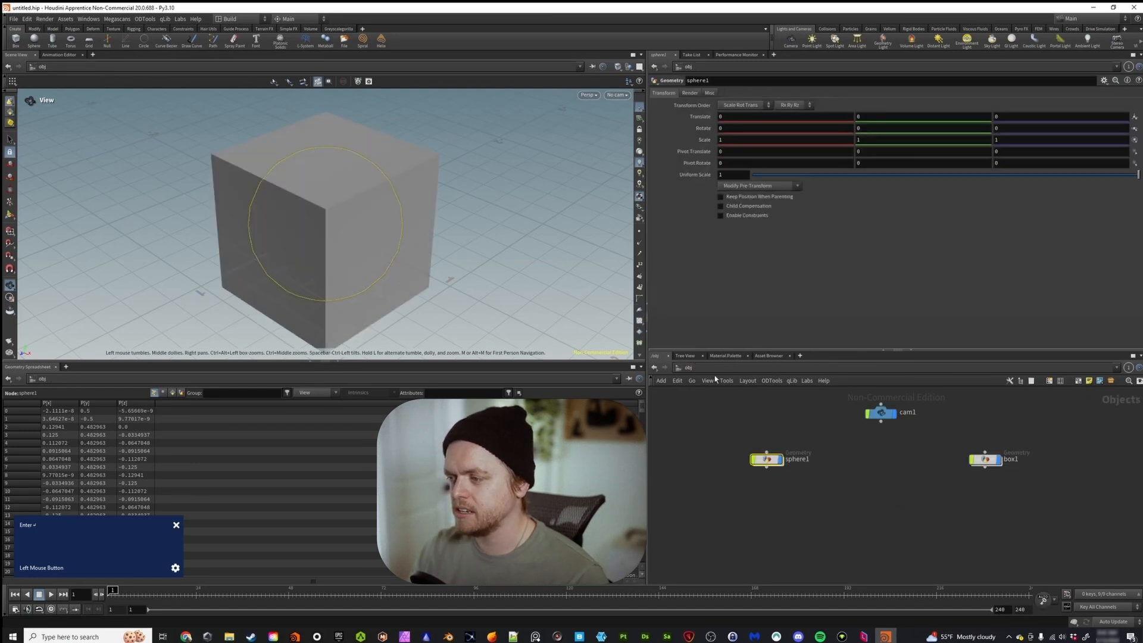
pyautogui.click(988, 459)
pyautogui.doubleClick(988, 459)
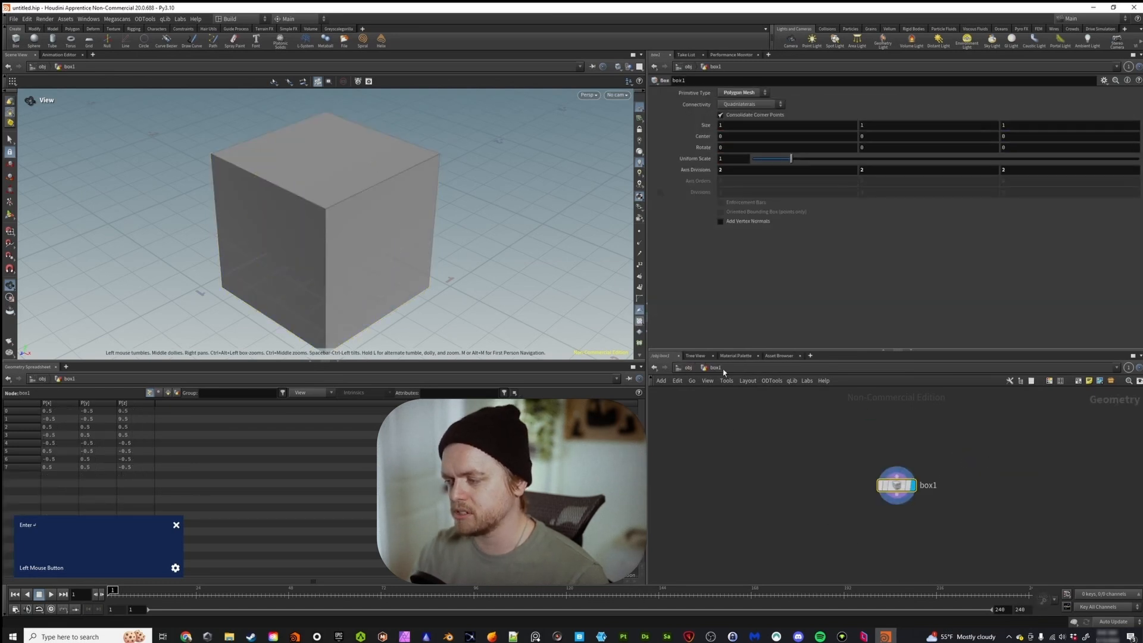
pyautogui.click(689, 371)
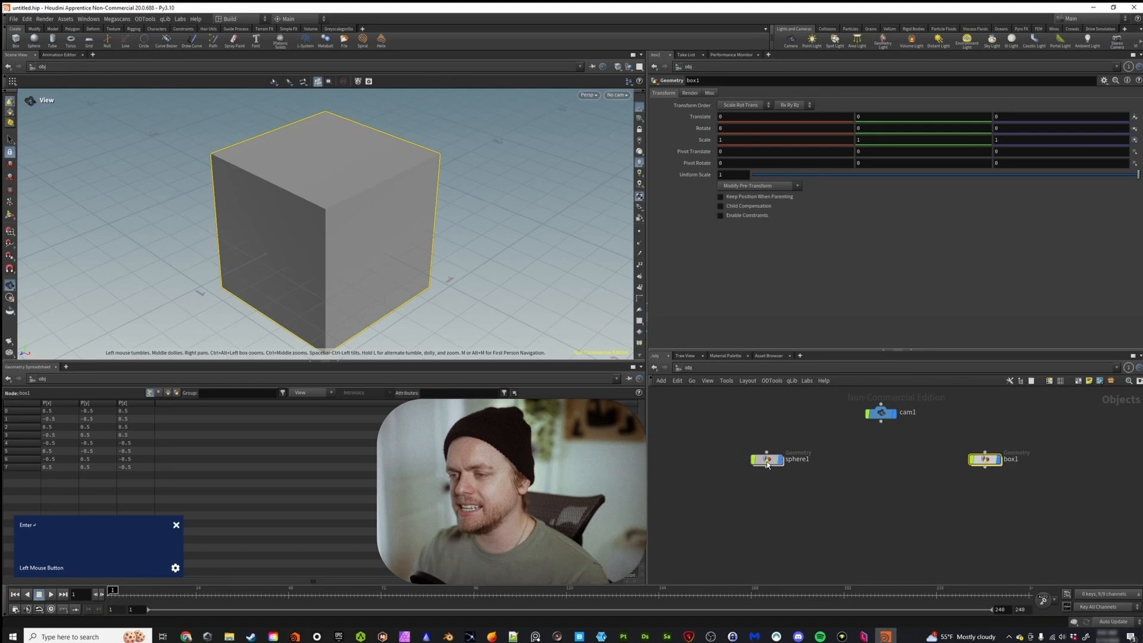
# Set the uniform scale to 1.19 inside the sphere's network and return to the object level.
pyautogui.click(767, 459)
pyautogui.doubleClick(768, 459)
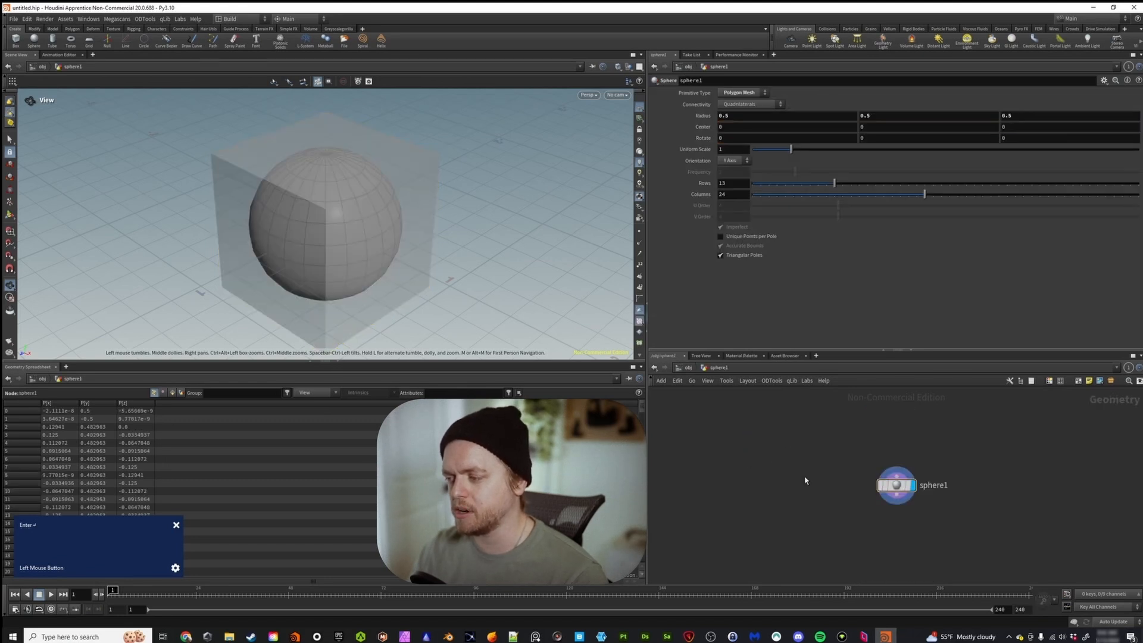
pyautogui.moveTo(791, 148); pyautogui.dragTo(799, 148)
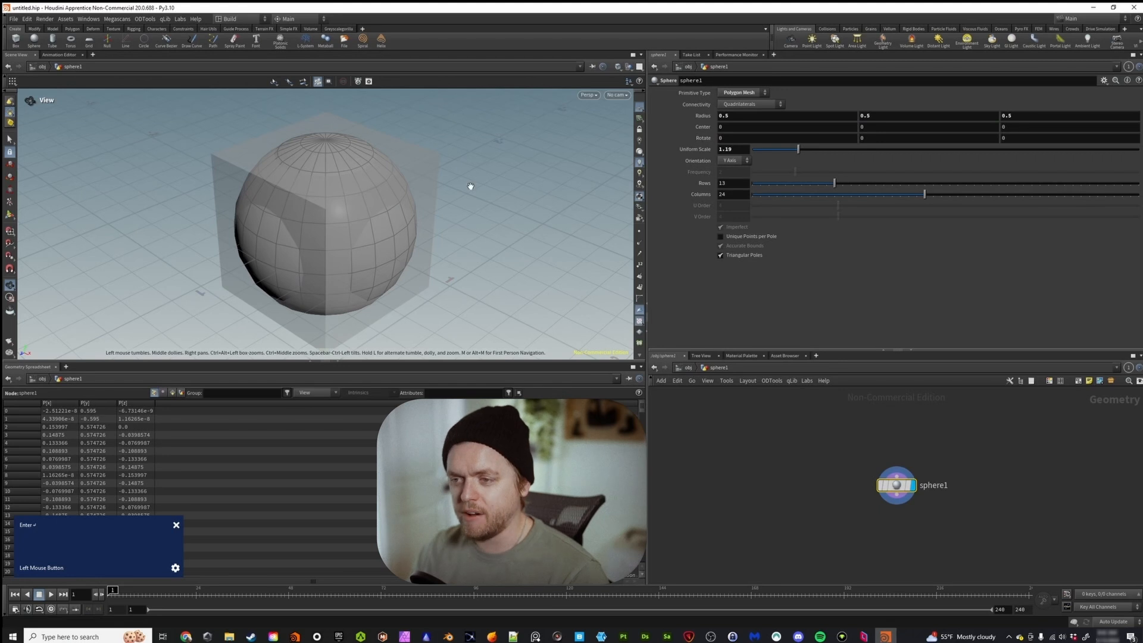
pyautogui.click(687, 368)
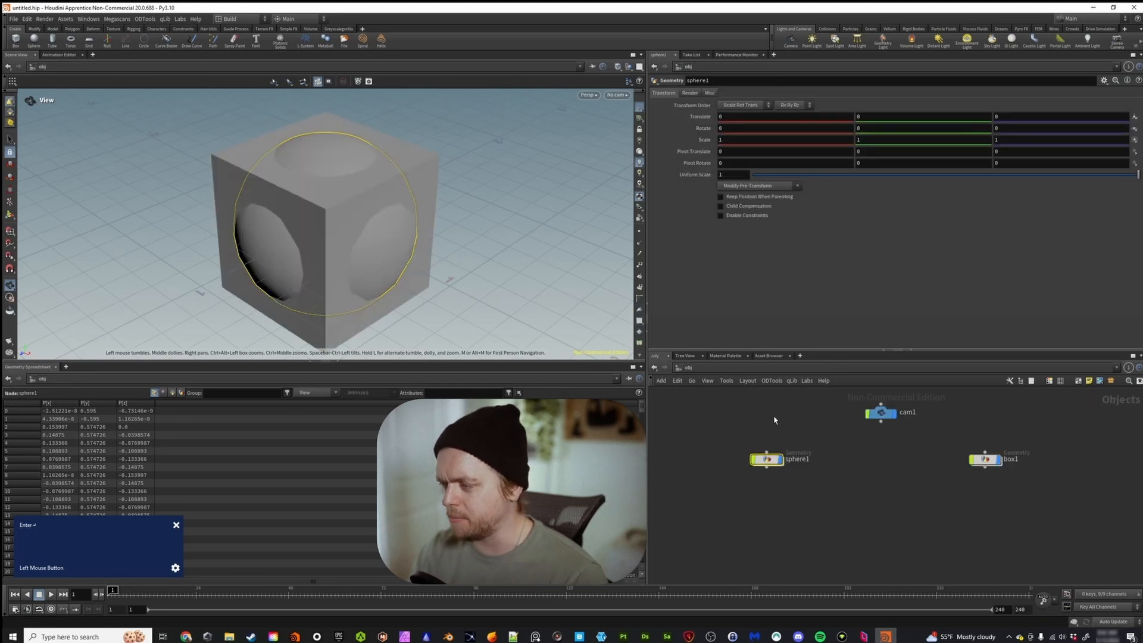
# Inside the box's network, set the uniform scale to 1.02 and the X rotation to 11.2, returning to the object level.
pyautogui.doubleClick(985, 459)
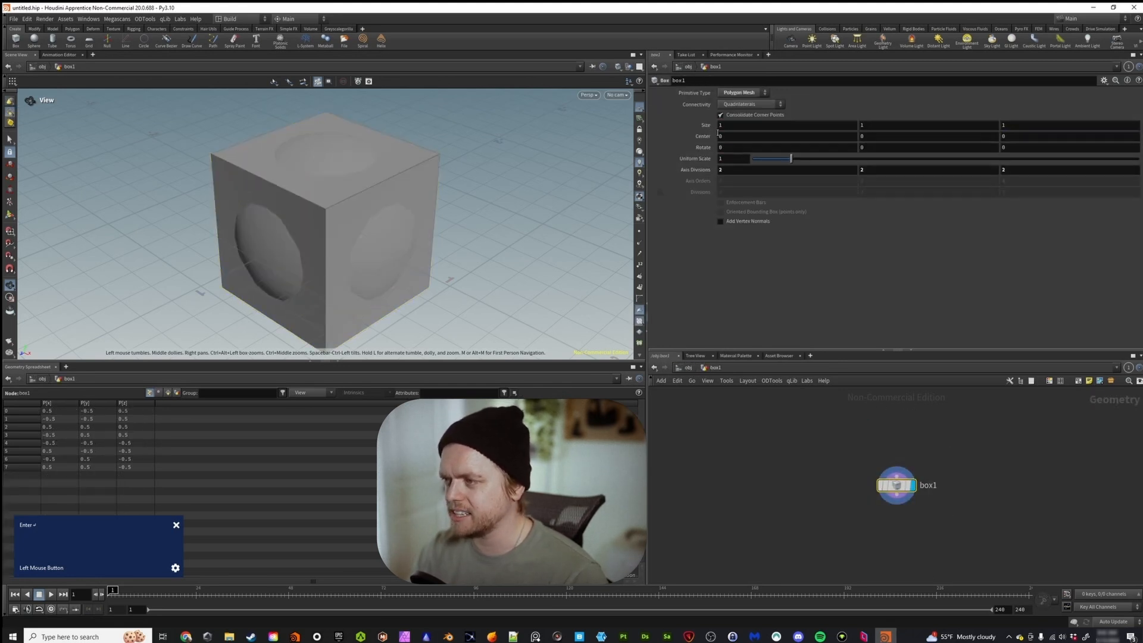
pyautogui.moveTo(791, 158); pyautogui.dragTo(795, 158)
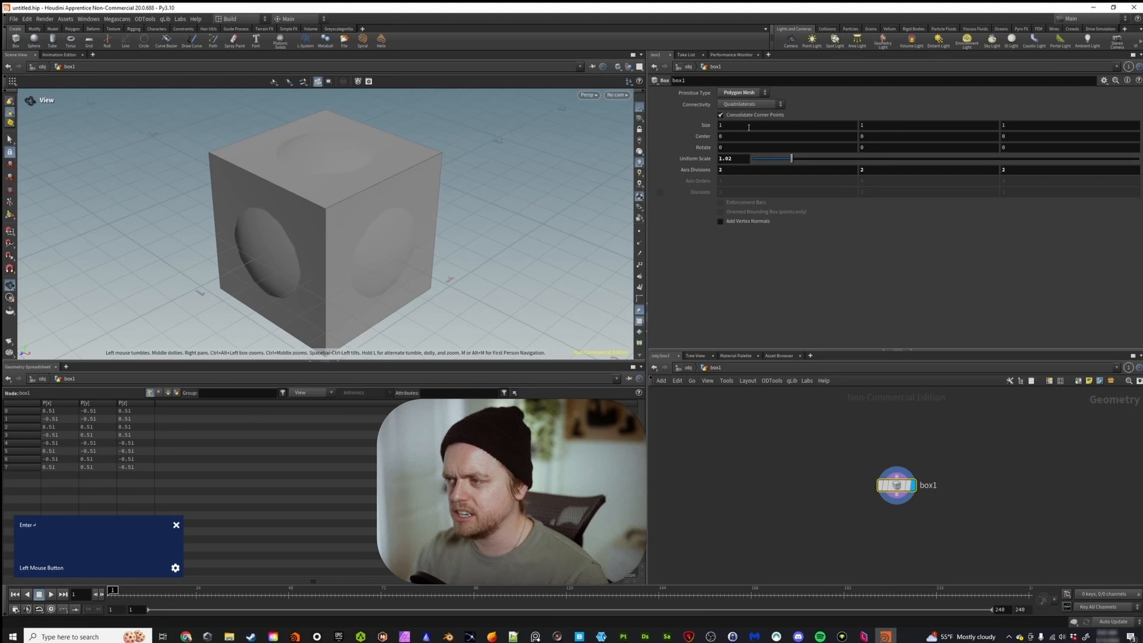
pyautogui.moveTo(746, 150); pyautogui.dragTo(770, 153, button='middle')
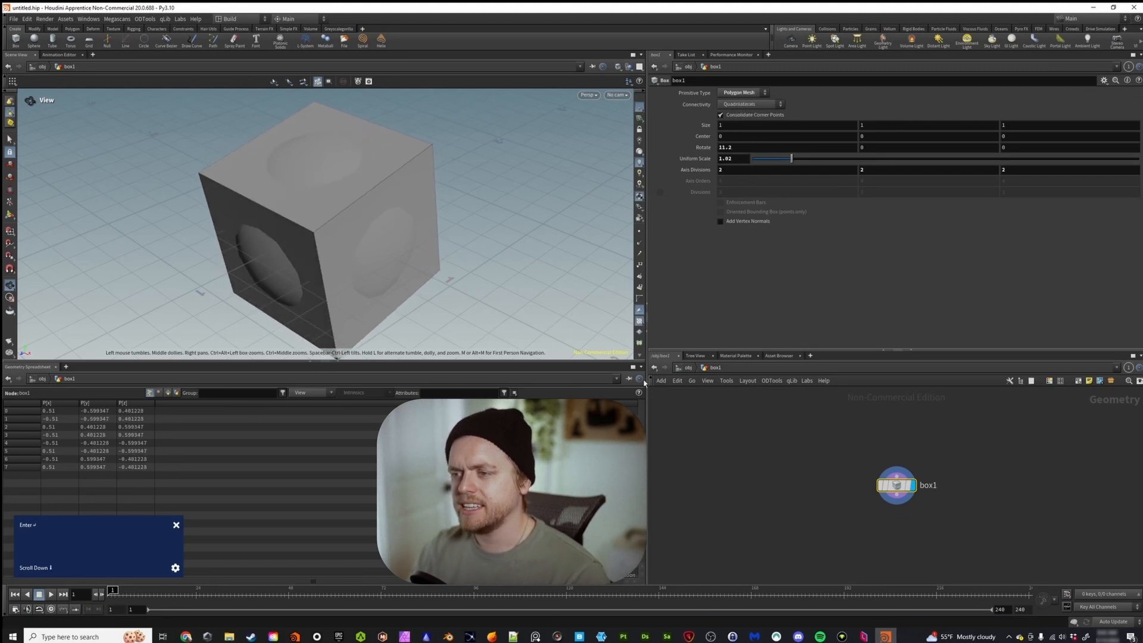
pyautogui.click(688, 368)
# Enter the sphere's network and set quickmarks 1 through 5 there.
pyautogui.doubleClick(765, 458)
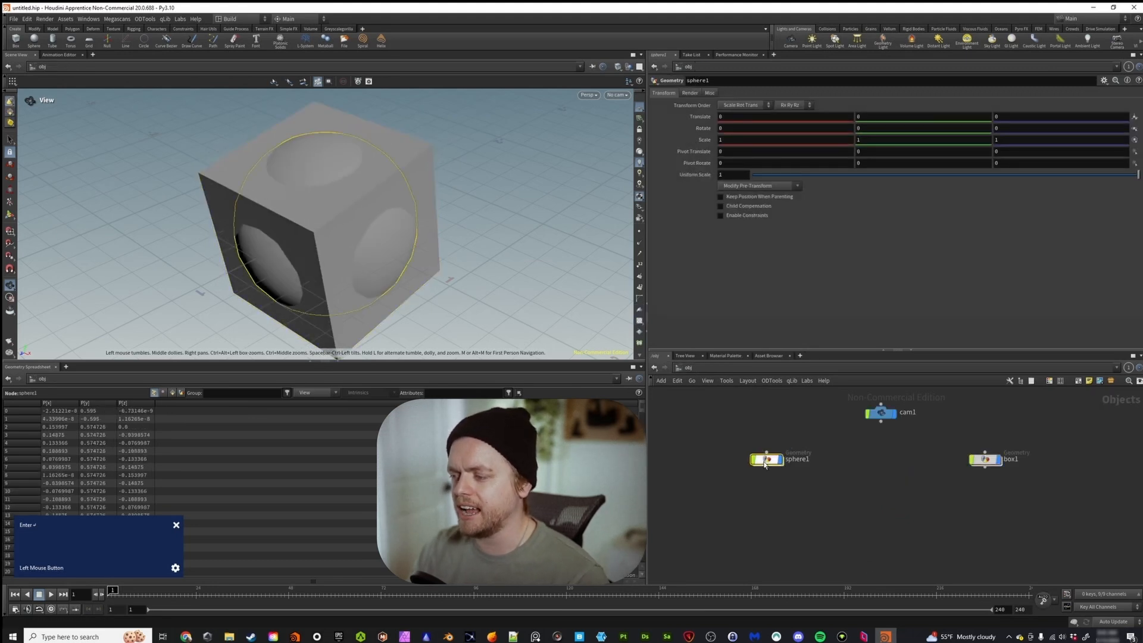
pyautogui.moveTo(897, 490); pyautogui.dragTo(832, 479)
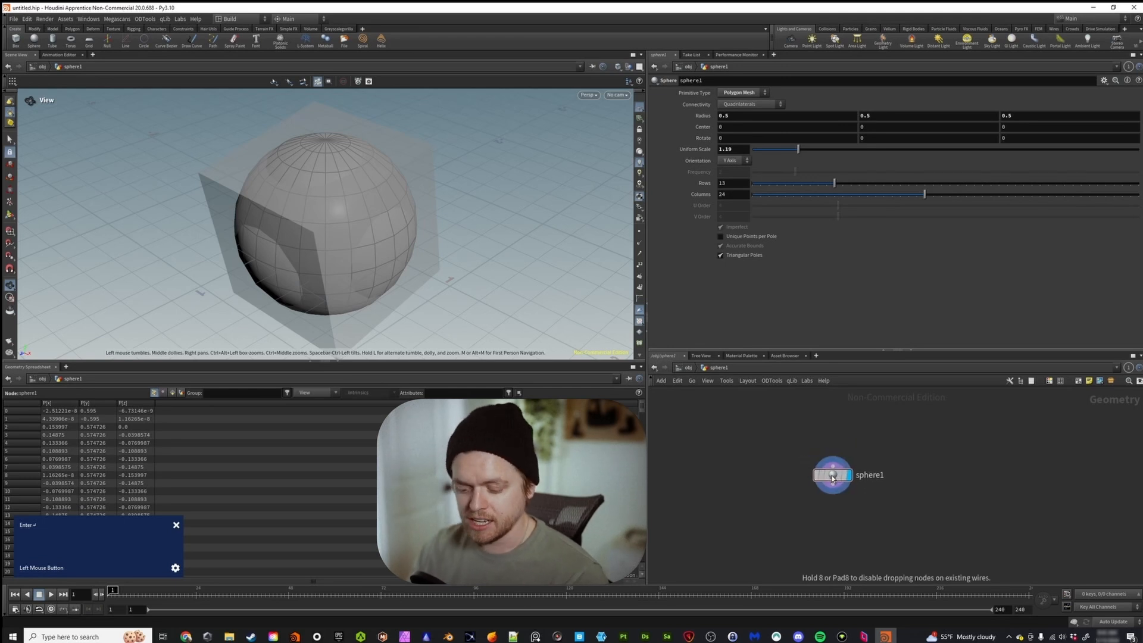
pyautogui.hotkey('ctrl', '1')
pyautogui.hotkey('ctrl', '2')
pyautogui.hotkey('ctrl', '3')
pyautogui.hotkey('ctrl', '4')
pyautogui.hotkey('ctrl', '5')
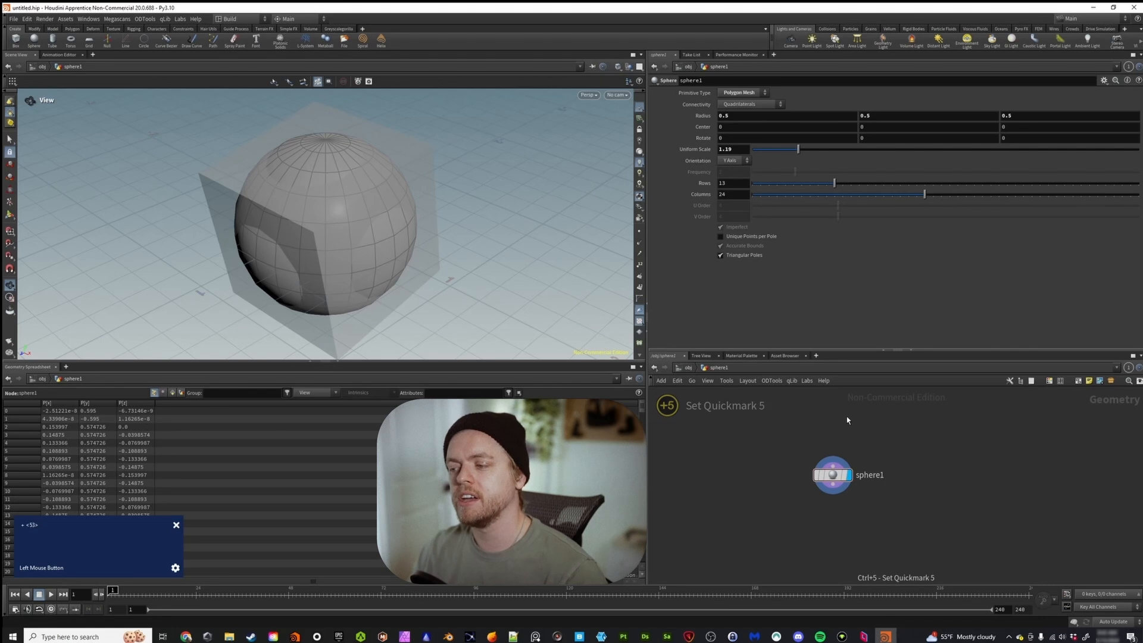
pyautogui.hotkey('ctrl', '1')
pyautogui.hotkey('ctrl', '2')
pyautogui.hotkey('ctrl', '3')
pyautogui.hotkey('ctrl', '4')
pyautogui.hotkey('ctrl', '5')
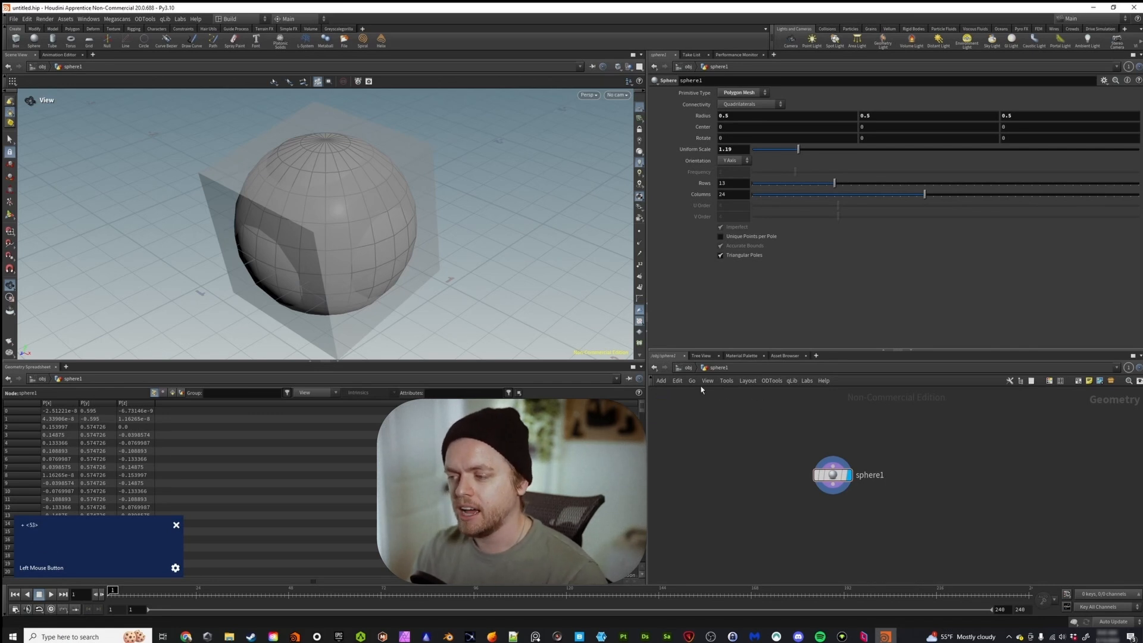
# Set quickmark 1 in the sphere's network and quickmark 2 in the box's network.
pyautogui.hotkey('ctrl', '1')
pyautogui.click(688, 367)
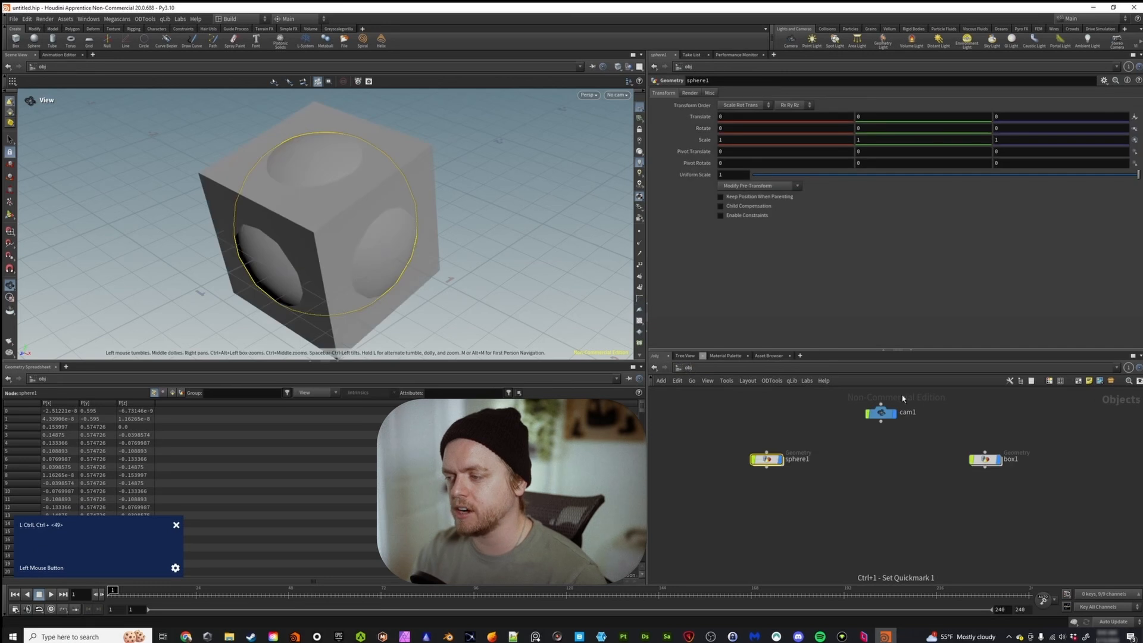
pyautogui.doubleClick(986, 461)
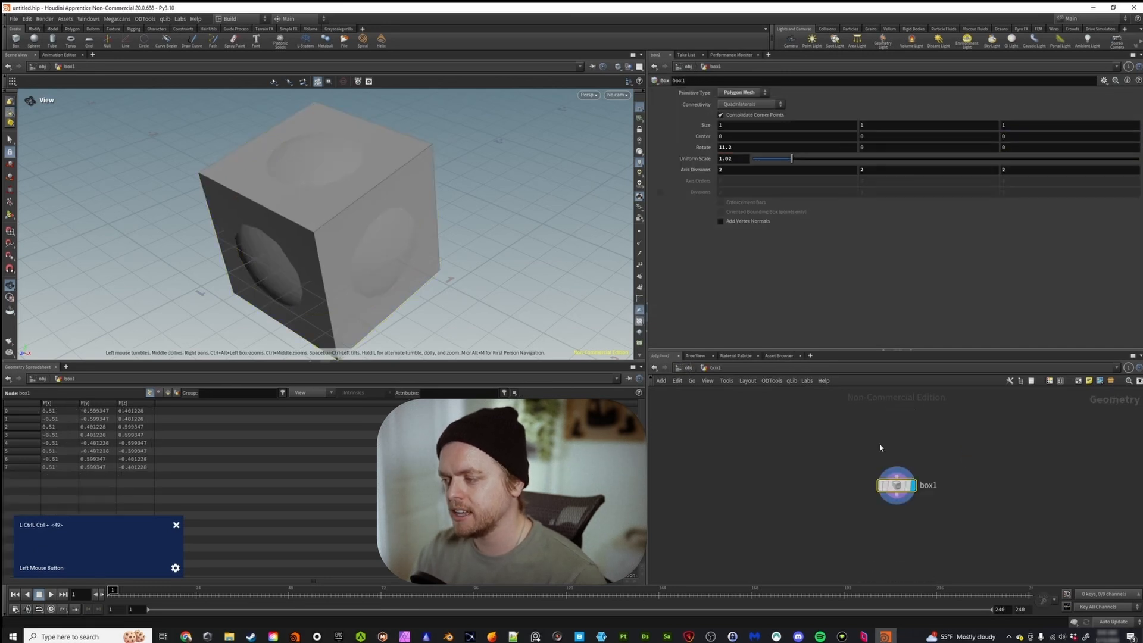
pyautogui.hotkey('ctrl', '2')
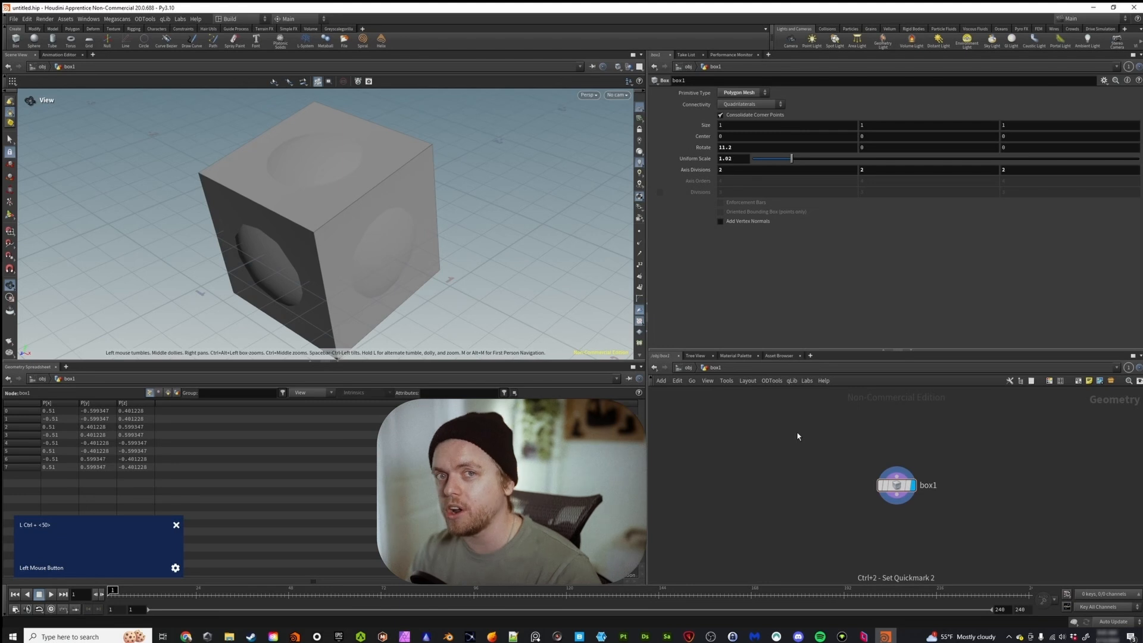
# Jump back and forth between quickmark 1 in the sphere's network and quickmark 2 in the box's network.
pyautogui.press('2')
pyautogui.press('2')
pyautogui.press('2')
pyautogui.press('2')
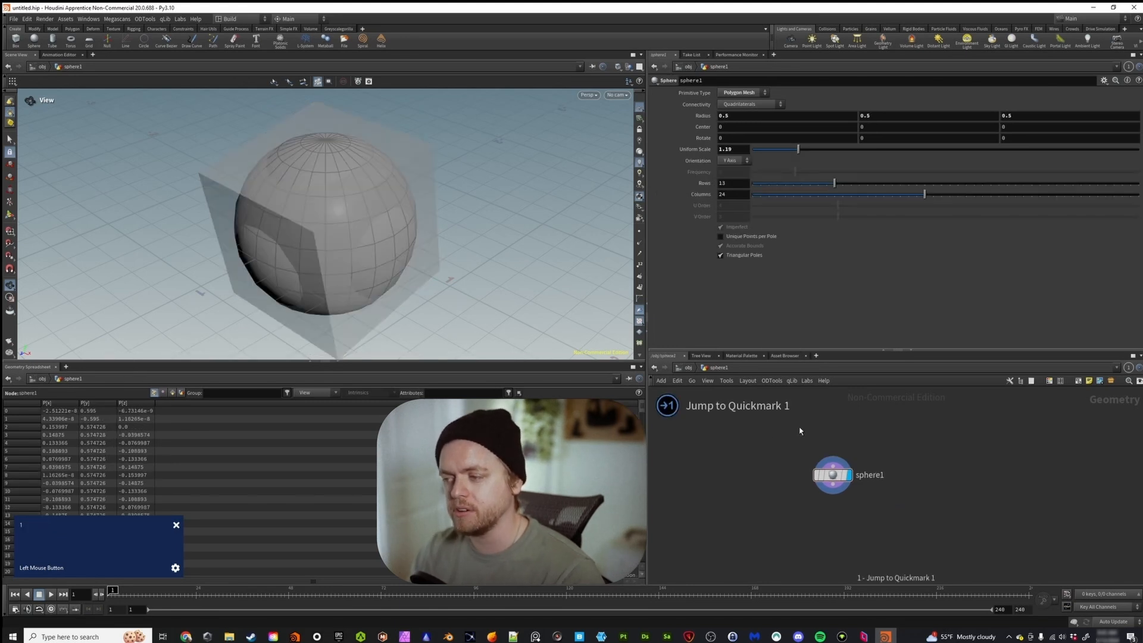
pyautogui.press('1')
pyautogui.press('2')
pyautogui.press('1')
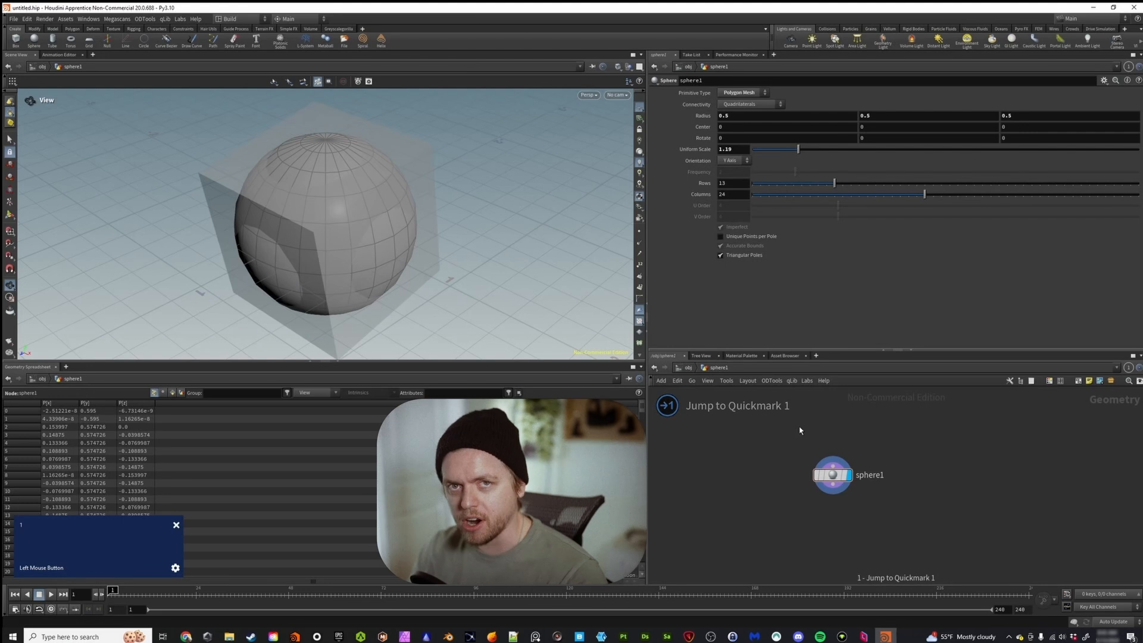
pyautogui.press('2')
pyautogui.press('1')
pyautogui.press('2')
pyautogui.press('1')
pyautogui.press('2')
pyautogui.press('1')
pyautogui.press('2')
pyautogui.press('1')
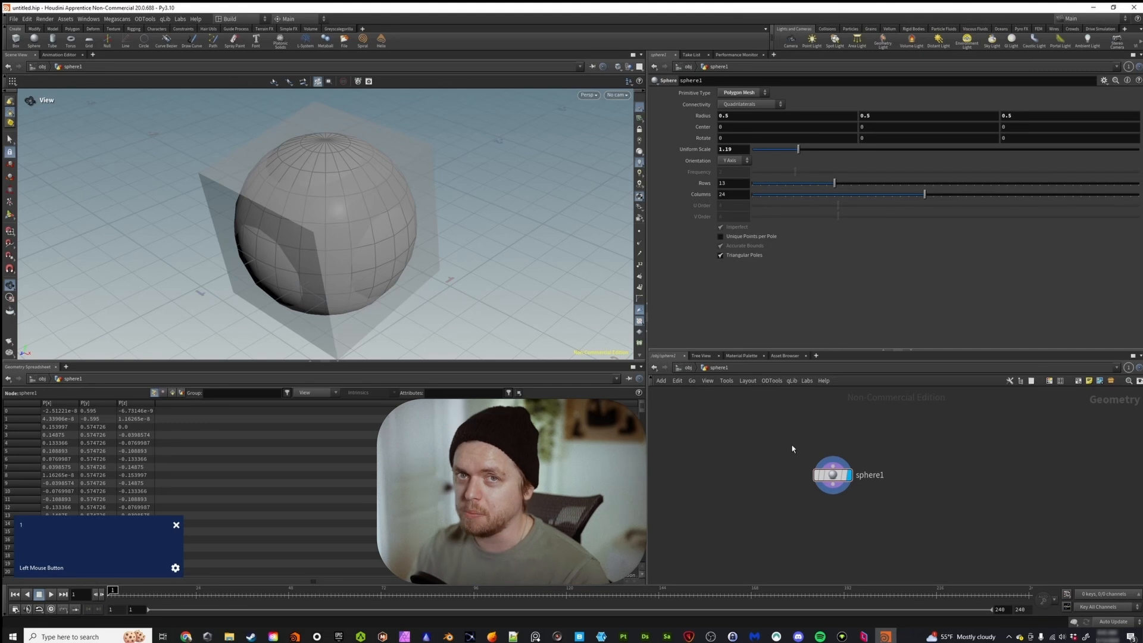
# Return to the object level and split both the network editor pane and the parameters pane left/right.
pyautogui.click(699, 368)
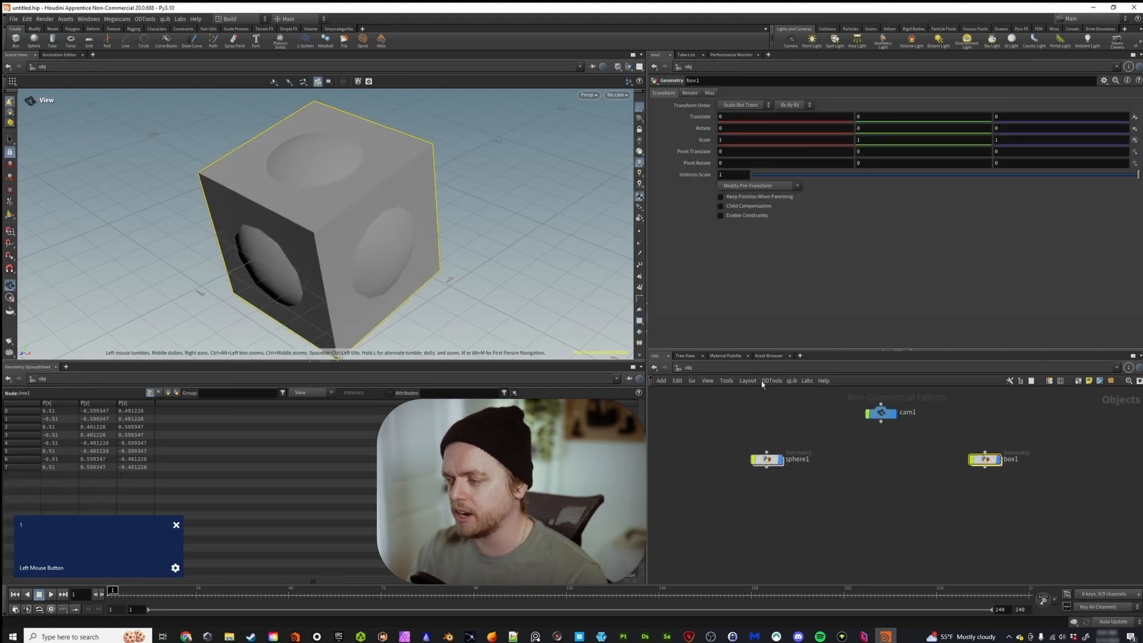
pyautogui.click(1140, 355)
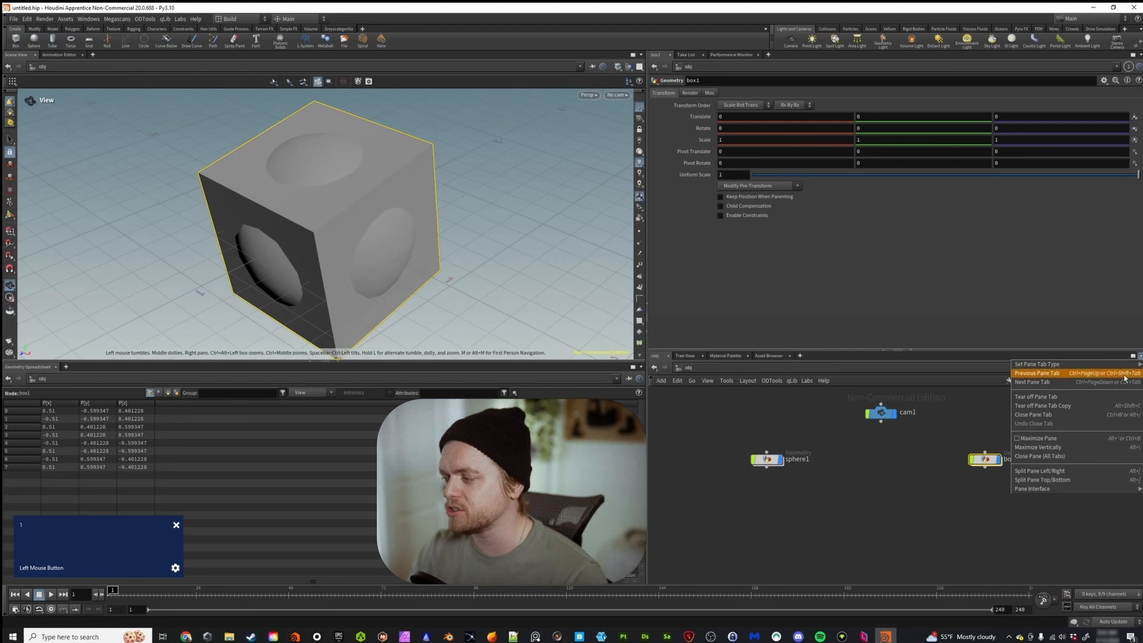
pyautogui.click(1039, 470)
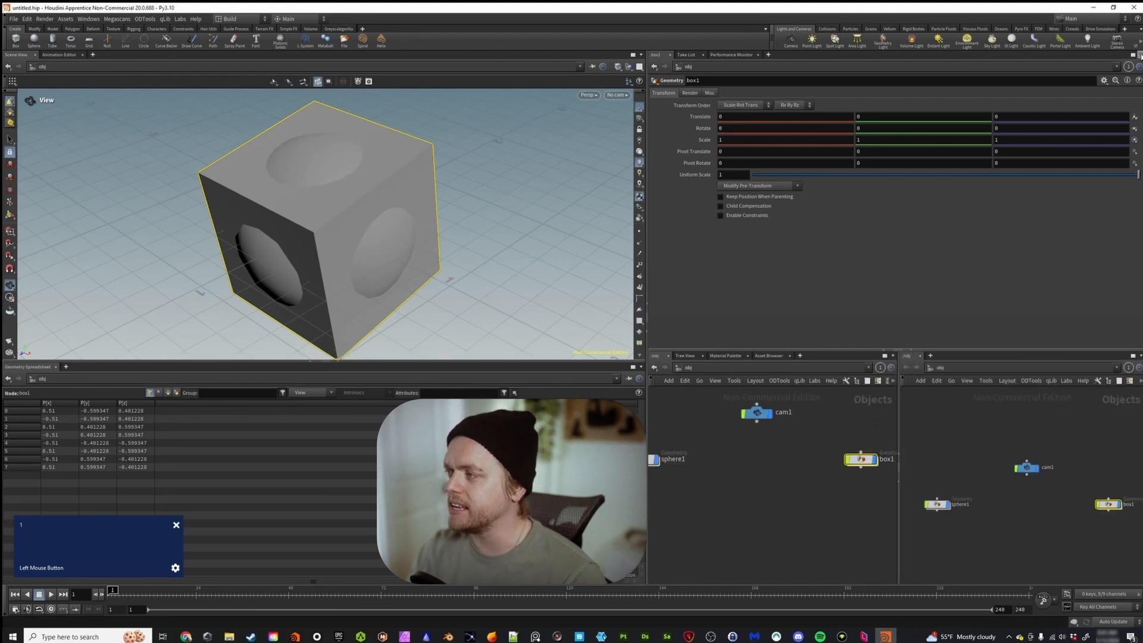
pyautogui.click(1140, 55)
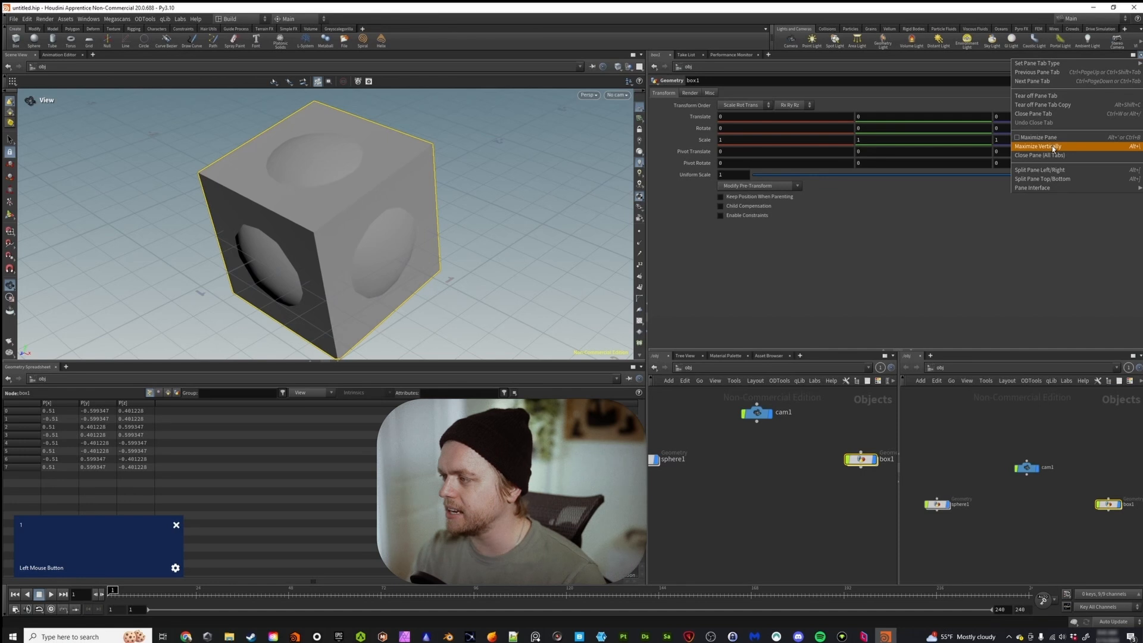
pyautogui.click(1051, 173)
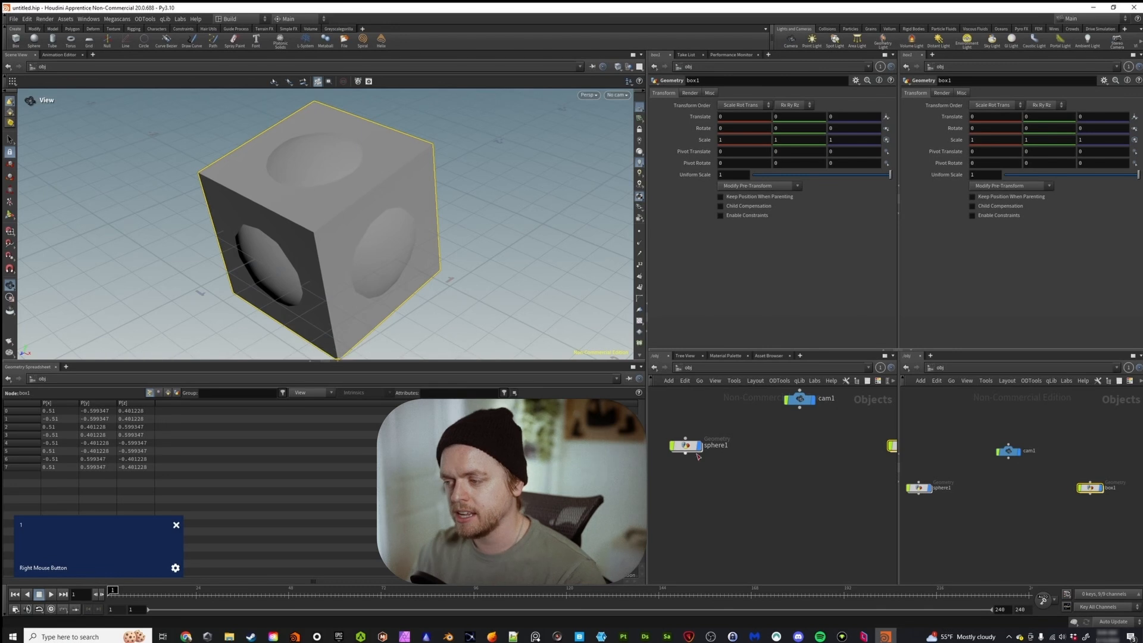
# In the original network editor, enter the sphere's network, return to the object level and enter it again, comparing the linked panes.
pyautogui.doubleClick(691, 447)
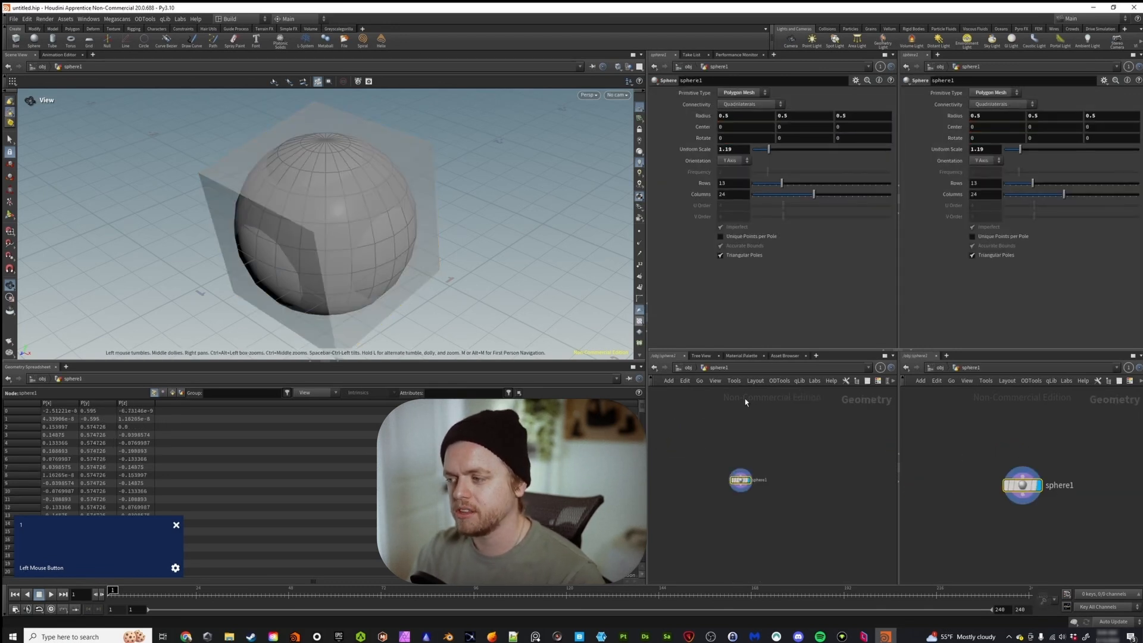
pyautogui.click(688, 368)
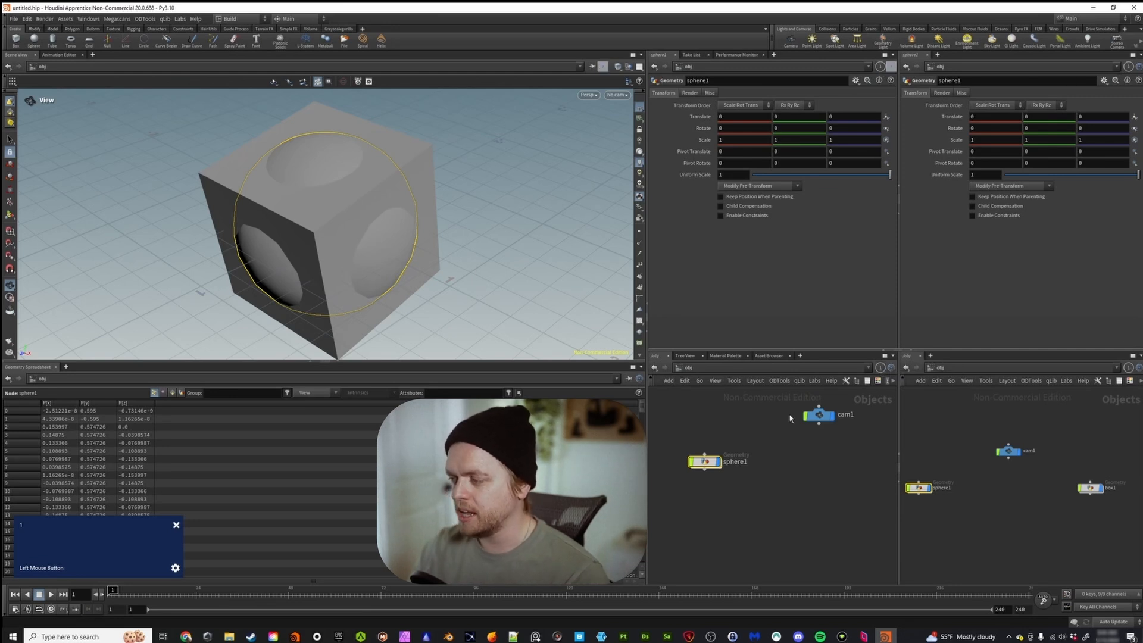
pyautogui.doubleClick(704, 462)
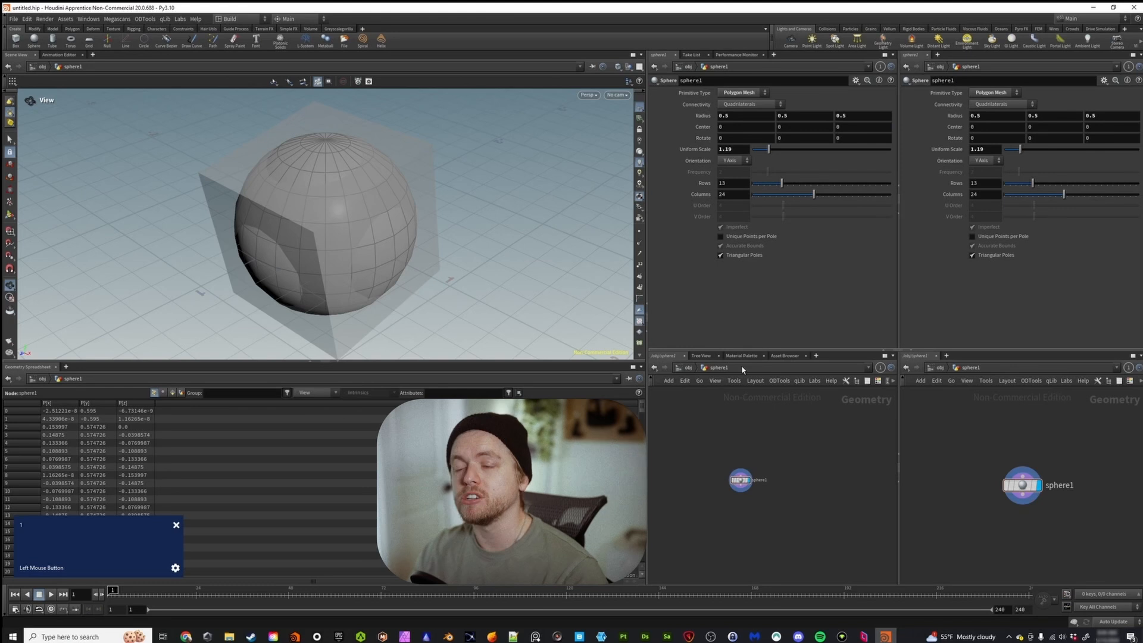
pyautogui.moveTo(775, 443); pyautogui.dragTo(705, 532)
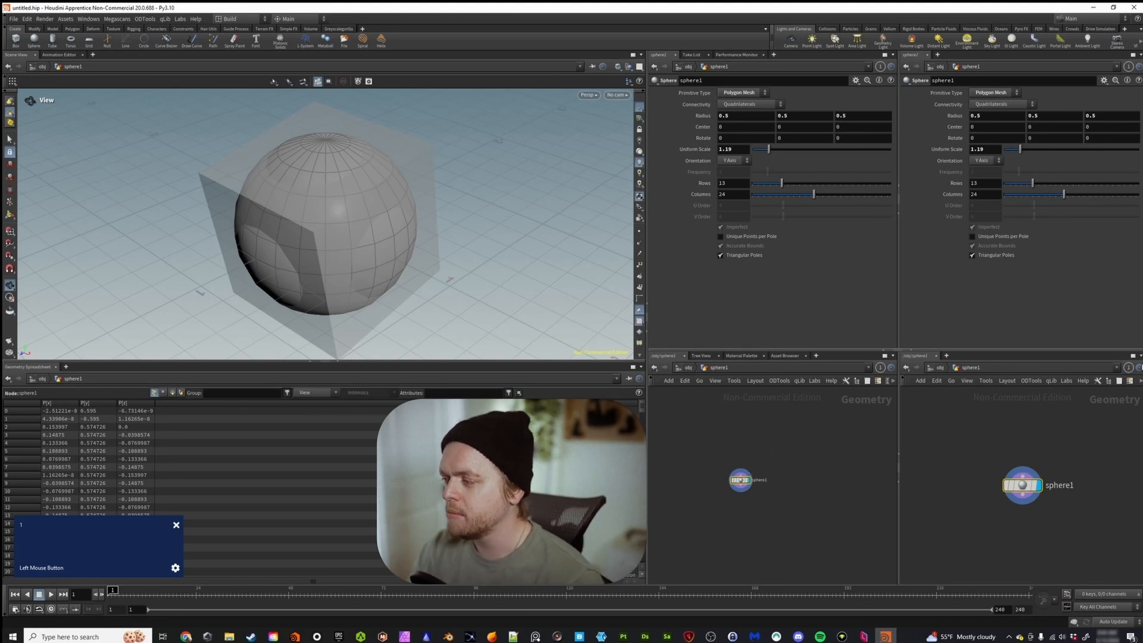
# Assign the new network editor pane to link group 2.
pyautogui.click(1128, 368)
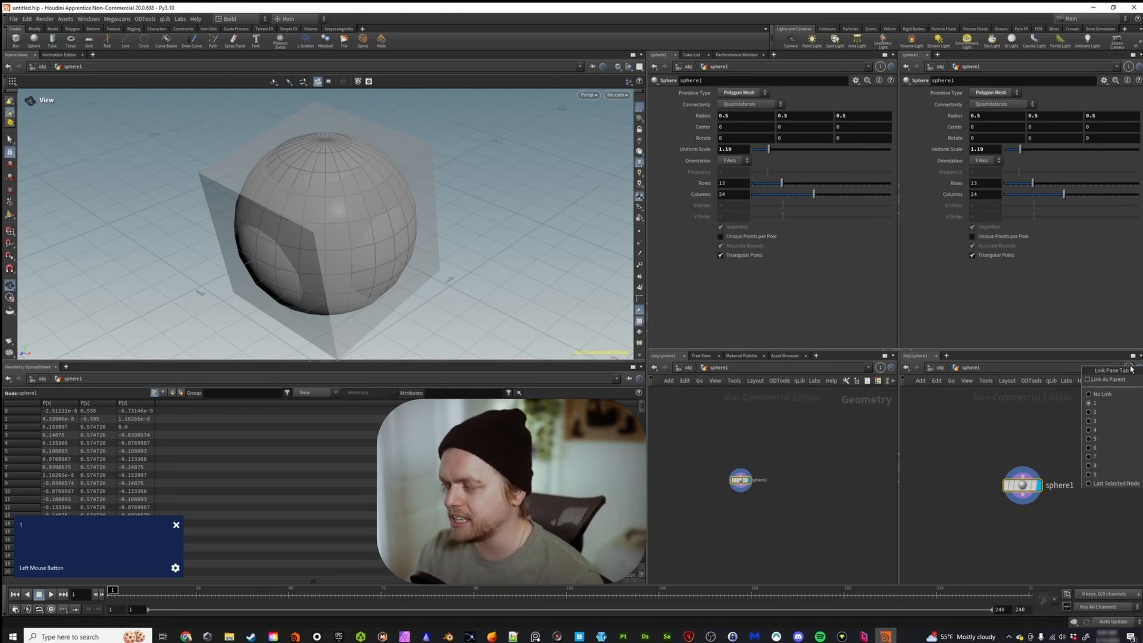
pyautogui.click(1103, 412)
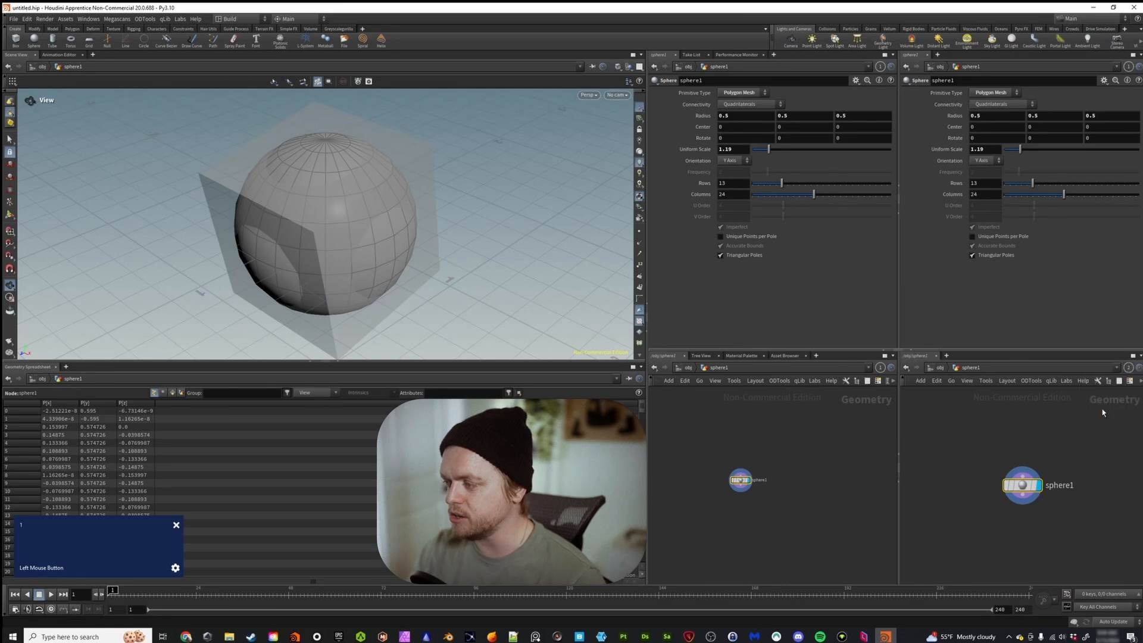
# Assign the new parameters pane to link group 2.
pyautogui.click(1127, 68)
pyautogui.click(1117, 114)
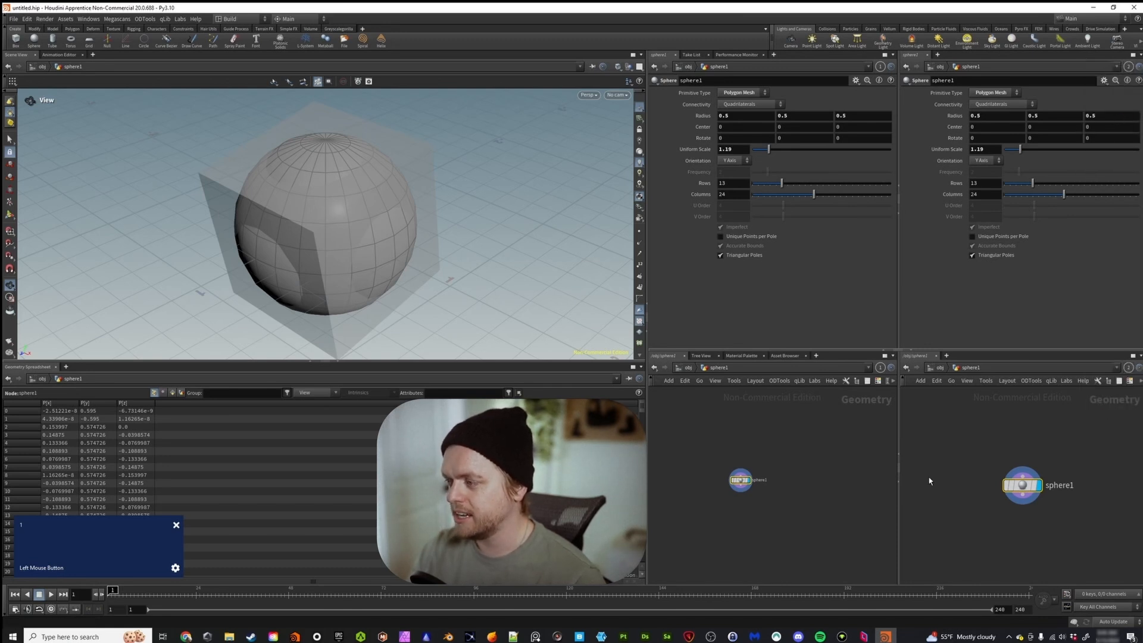
# Return the original network editor to the object level and set the sphere's uniform scale to about 2.76 through the group 2 panes.
pyautogui.click(686, 367)
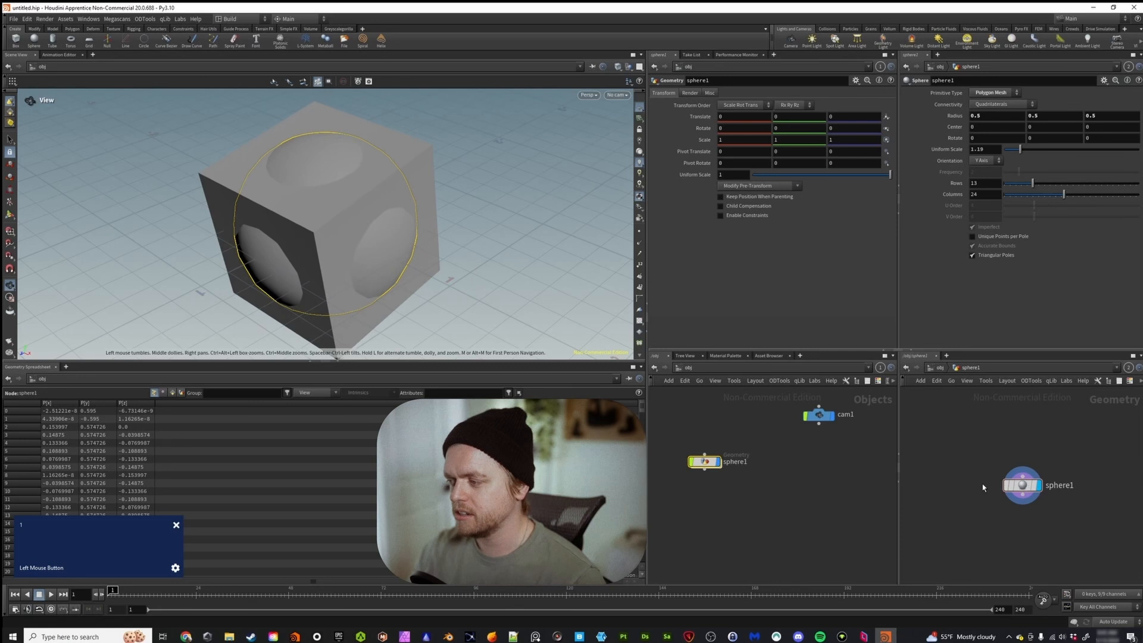
pyautogui.click(992, 500)
pyautogui.moveTo(1019, 149)
pyautogui.mouseDown()
pyautogui.moveTo(1051, 151)
pyautogui.moveTo(1041, 151)
pyautogui.mouseUp()
# In the original network editor, enter the box's network and set the box's uniform scale to 1.1.
pyautogui.moveTo(821, 487); pyautogui.dragTo(709, 481, button='middle')
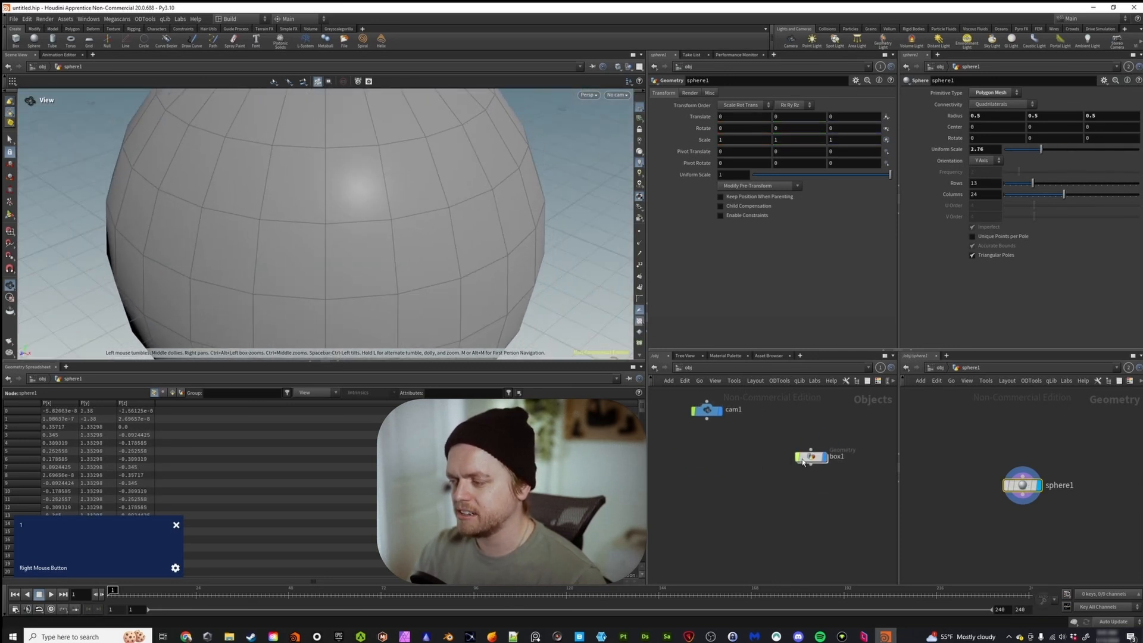
pyautogui.doubleClick(804, 459)
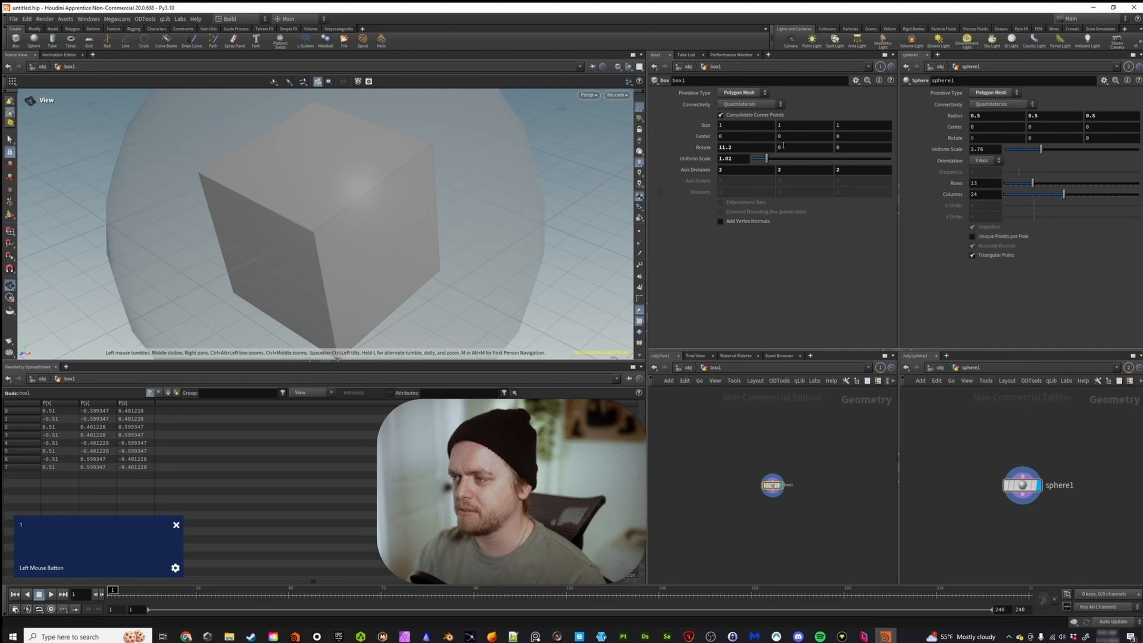
pyautogui.moveTo(766, 159); pyautogui.dragTo(767, 159)
# Select the sphere node in the group 2 network editor and set its uniform scale to 1.26.
pyautogui.click(1015, 484)
pyautogui.moveTo(1043, 155); pyautogui.dragTo(1022, 154)
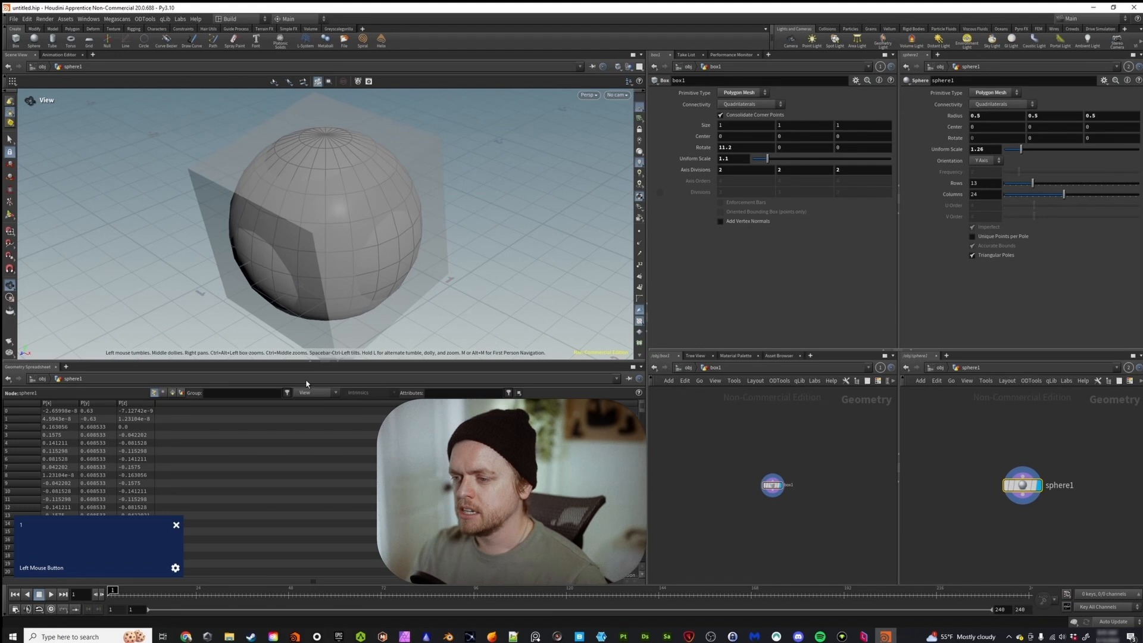
# Collapse the geometry spreadsheet pane and alternate the selection between the box and sphere nodes to compare how the viewport follows.
pyautogui.click(339, 363)
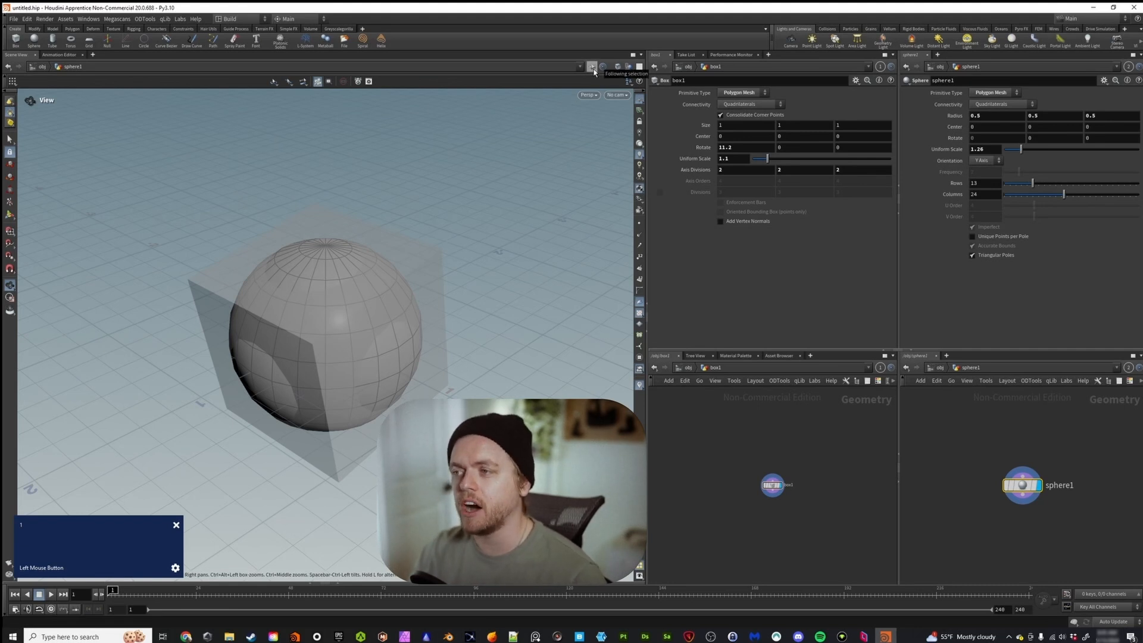
pyautogui.moveTo(811, 435); pyautogui.dragTo(751, 505)
pyautogui.moveTo(977, 448); pyautogui.dragTo(1094, 527)
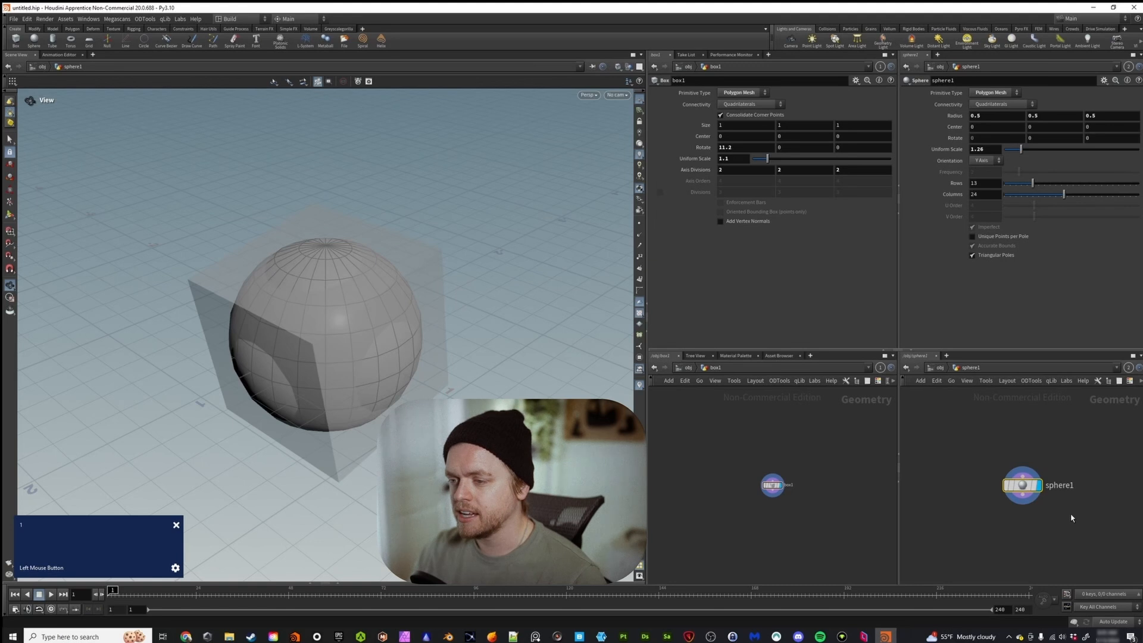
pyautogui.moveTo(778, 440); pyautogui.dragTo(764, 502)
pyautogui.moveTo(998, 502); pyautogui.dragTo(1006, 444)
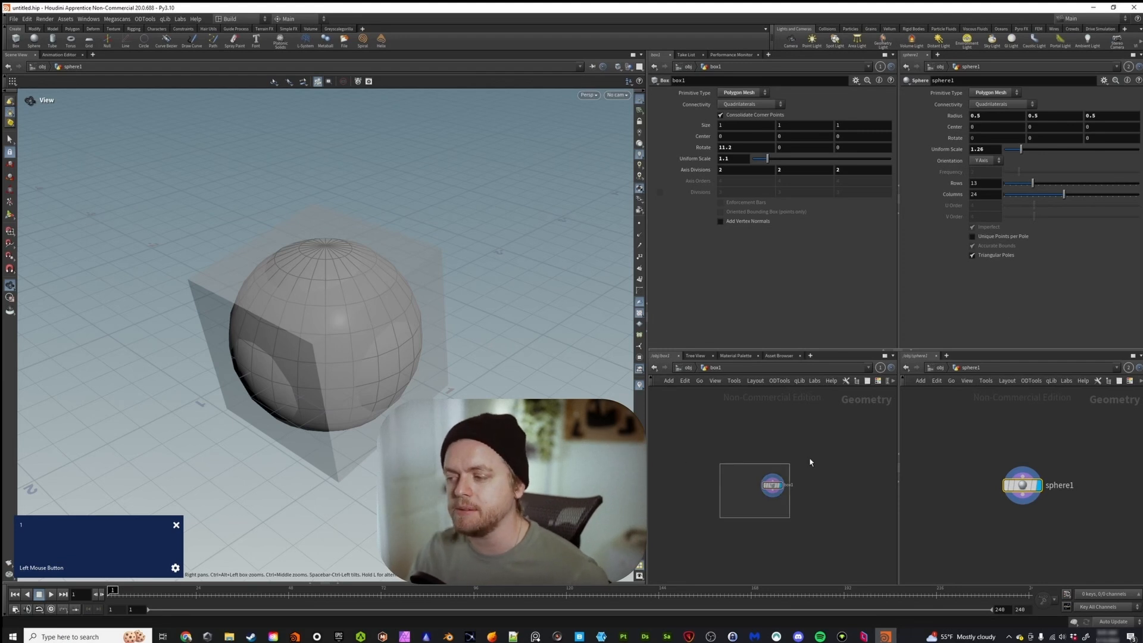
pyautogui.click(729, 494)
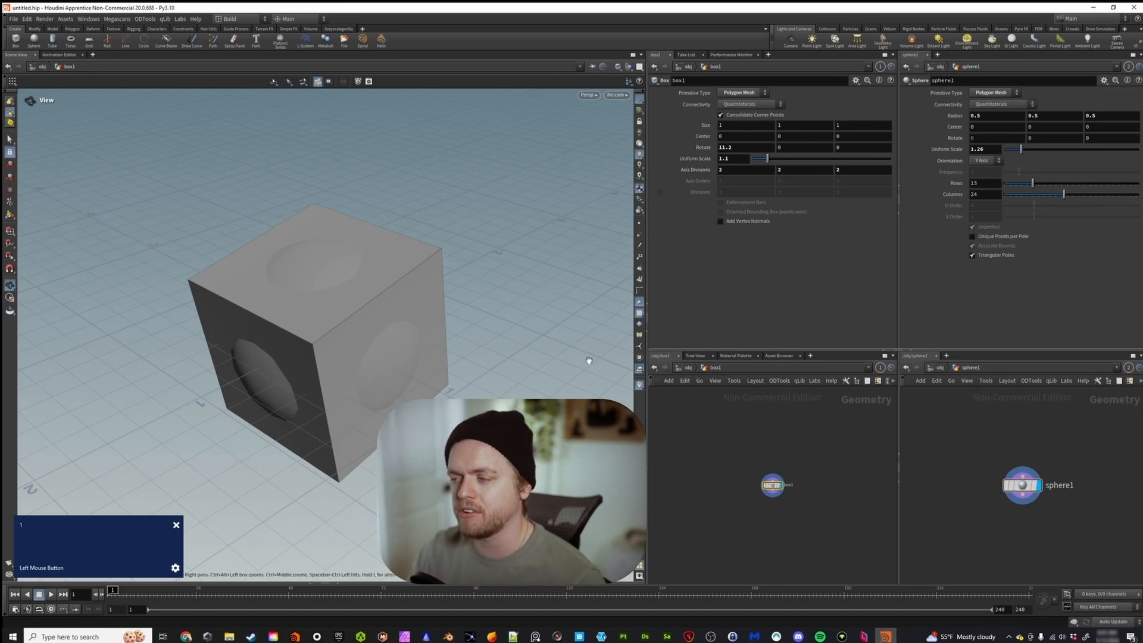
# Assign the scene view pane to link group 1.
pyautogui.click(592, 66)
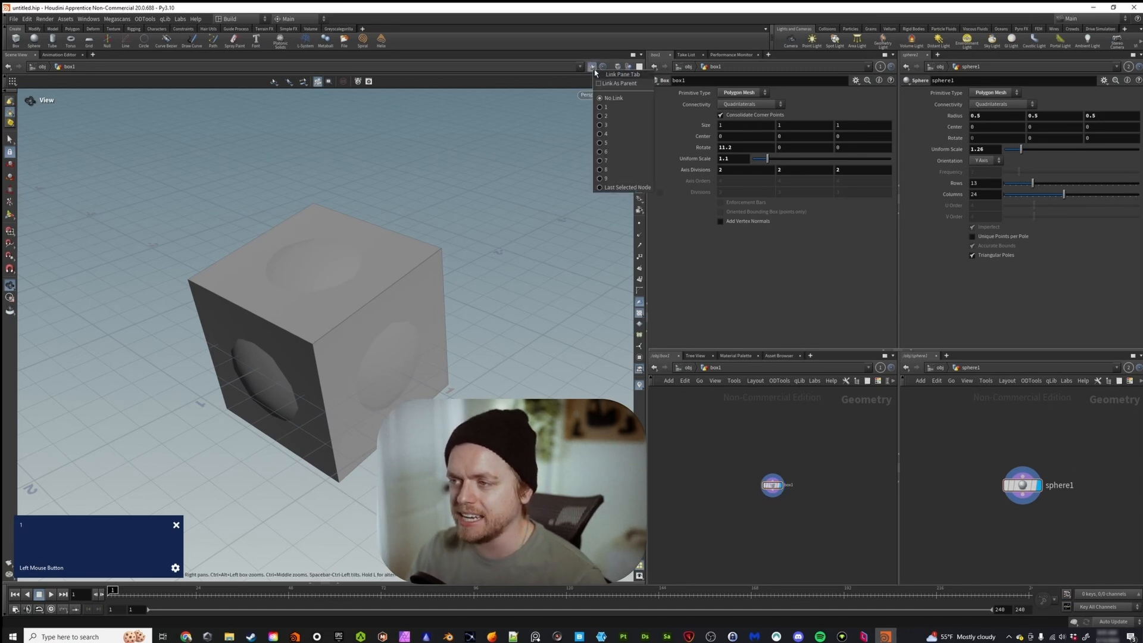
pyautogui.click(607, 107)
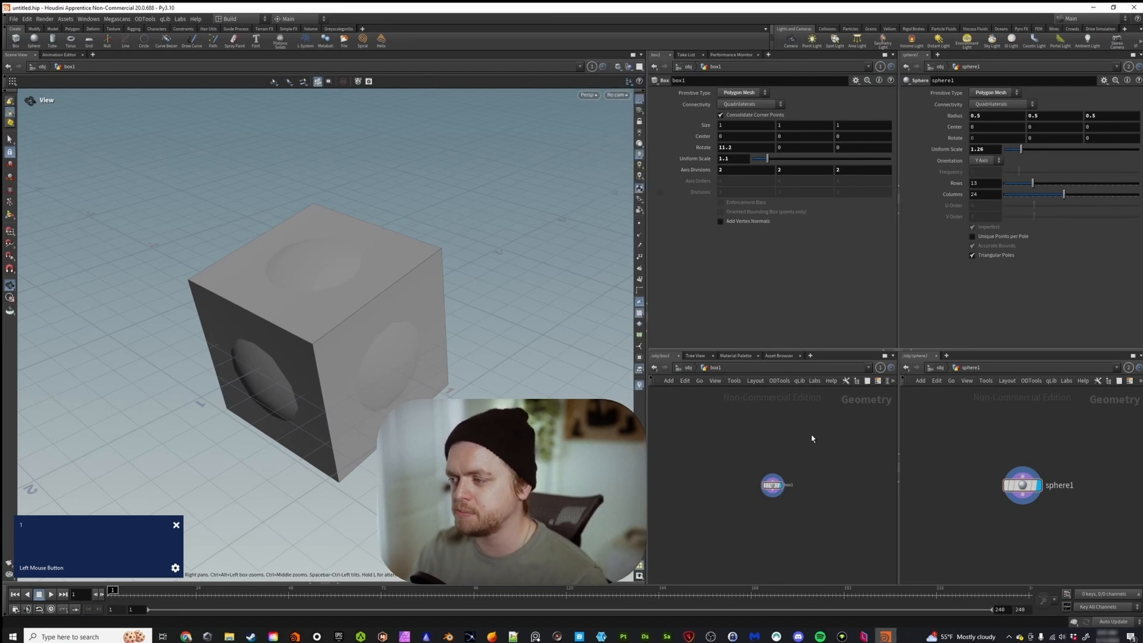
# Undo the last three changes.
pyautogui.hotkey('ctrl', 'z')
pyautogui.hotkey('ctrl', 'z')
pyautogui.hotkey('ctrl', 'z')
pyautogui.hotkey('ctrl', 'z')
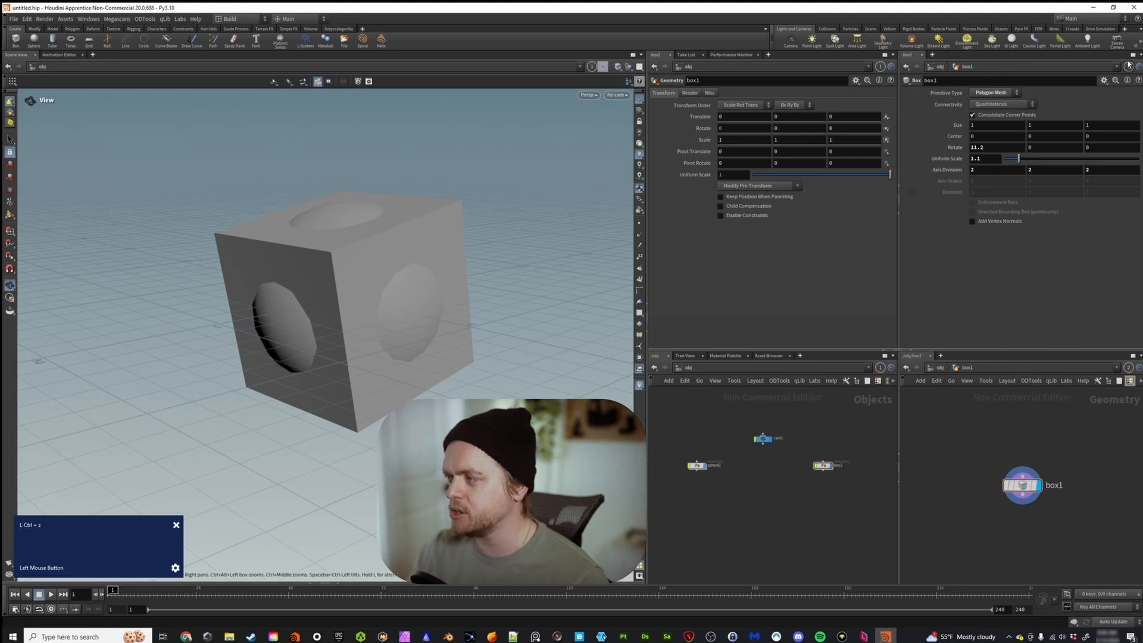
# Collapse the added parameters pane and the added network editor pane, and restore both.
pyautogui.click(899, 206)
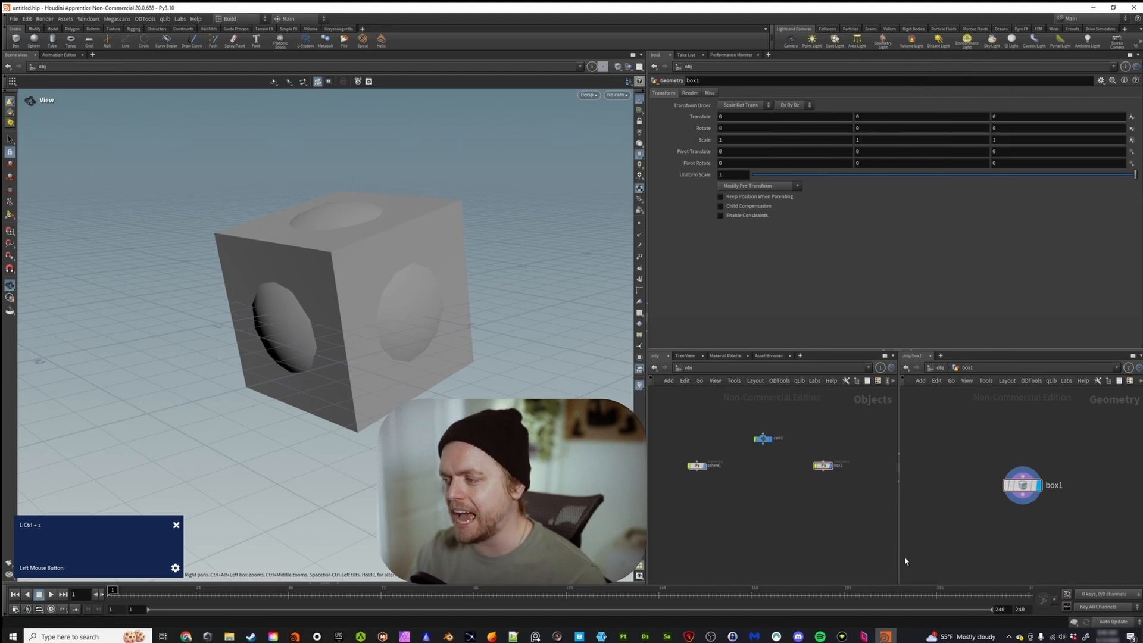
pyautogui.click(898, 470)
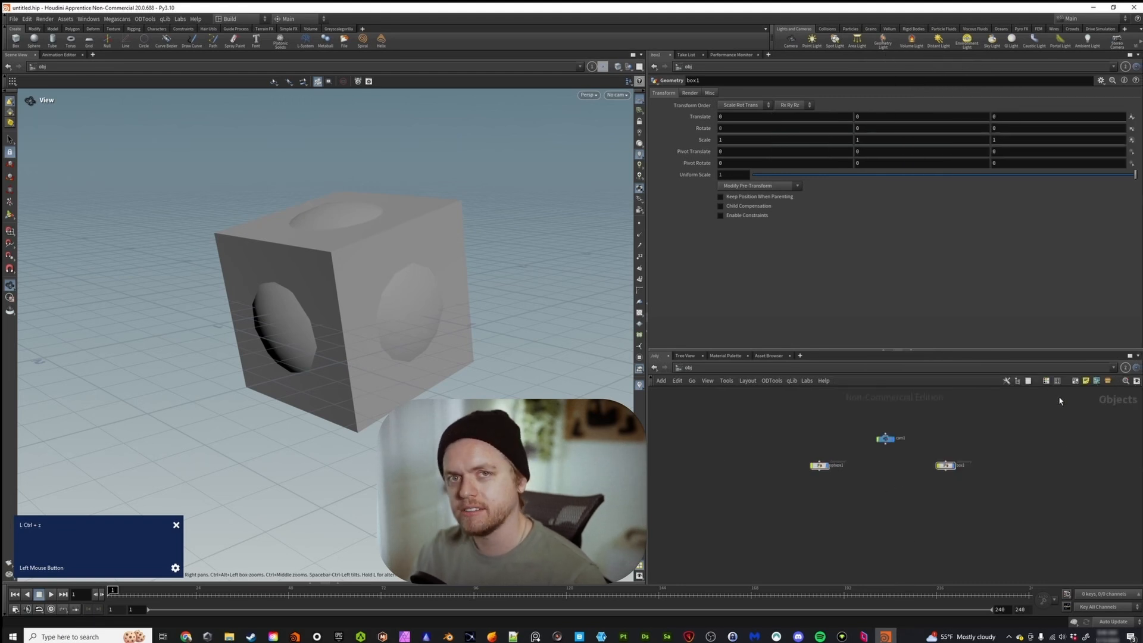
pyautogui.click(1139, 408)
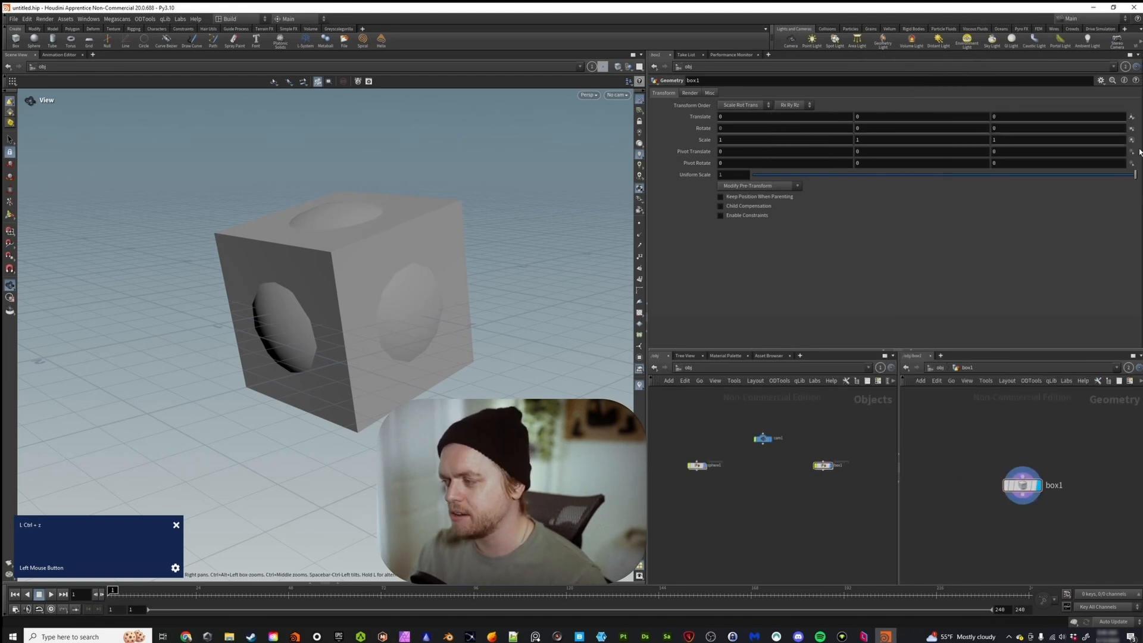
pyautogui.click(1140, 109)
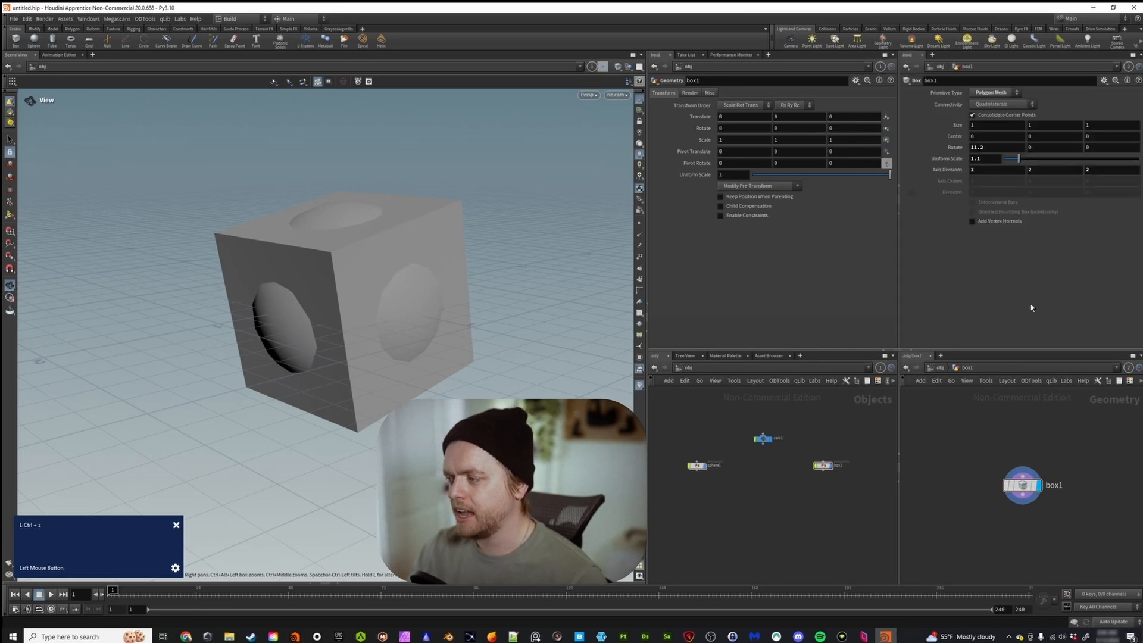
# Collapse the added network editor pane and the added parameters pane, leaving one pane of each type.
pyautogui.click(899, 476)
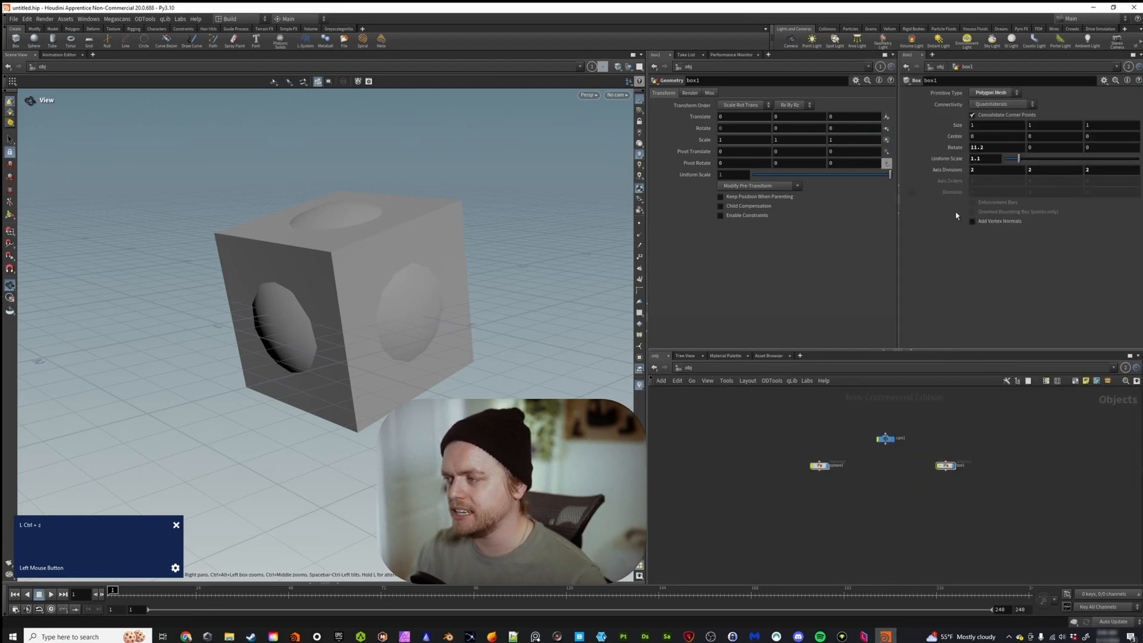
pyautogui.click(899, 215)
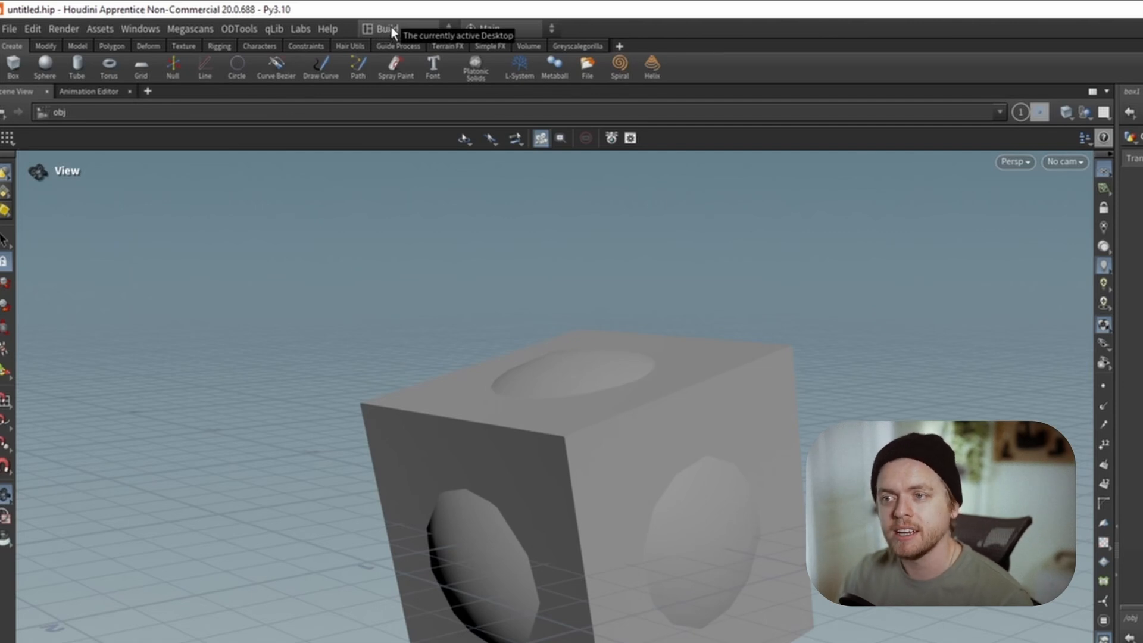
# Save the current desktop as a new one named with the owner's first name followed by "s_Default".
pyautogui.click(390, 28)
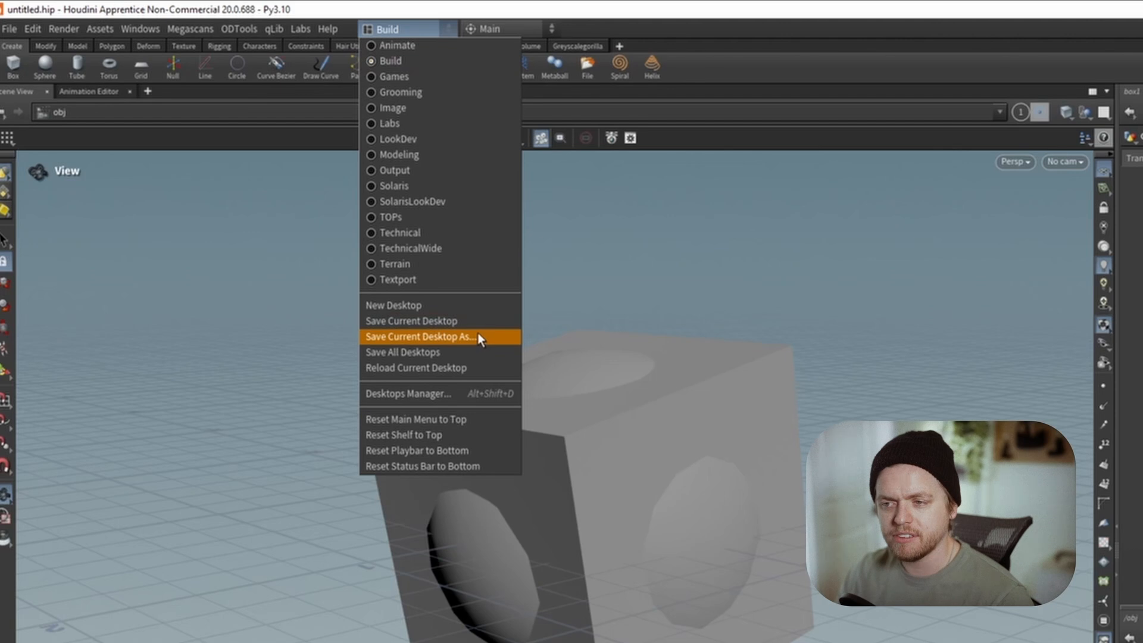
pyautogui.click(456, 336)
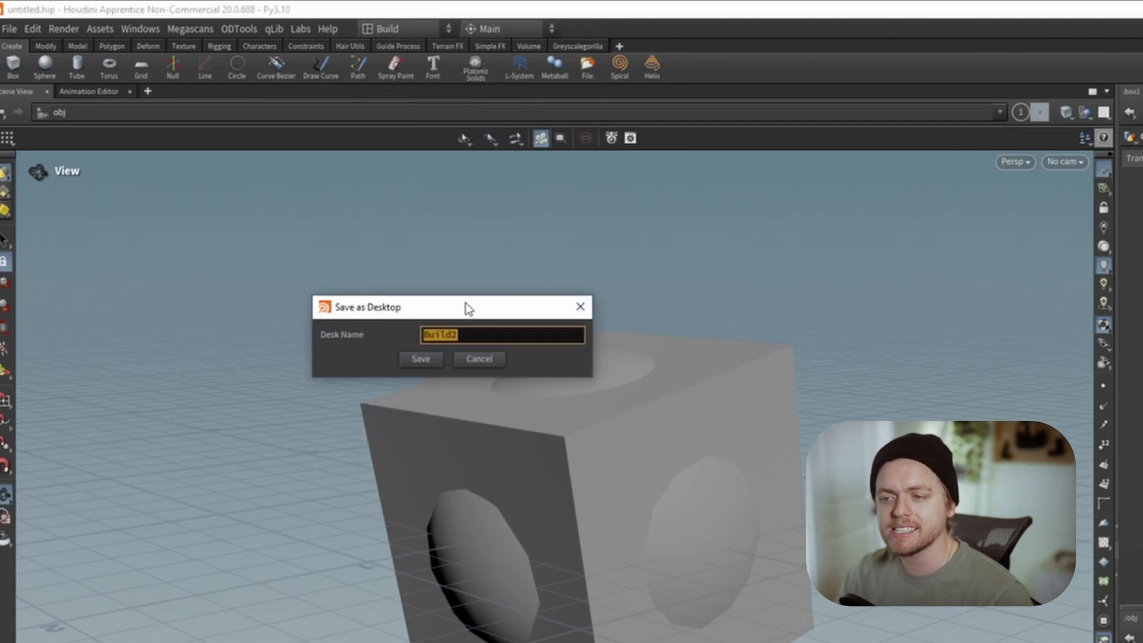
pyautogui.write('Jord')
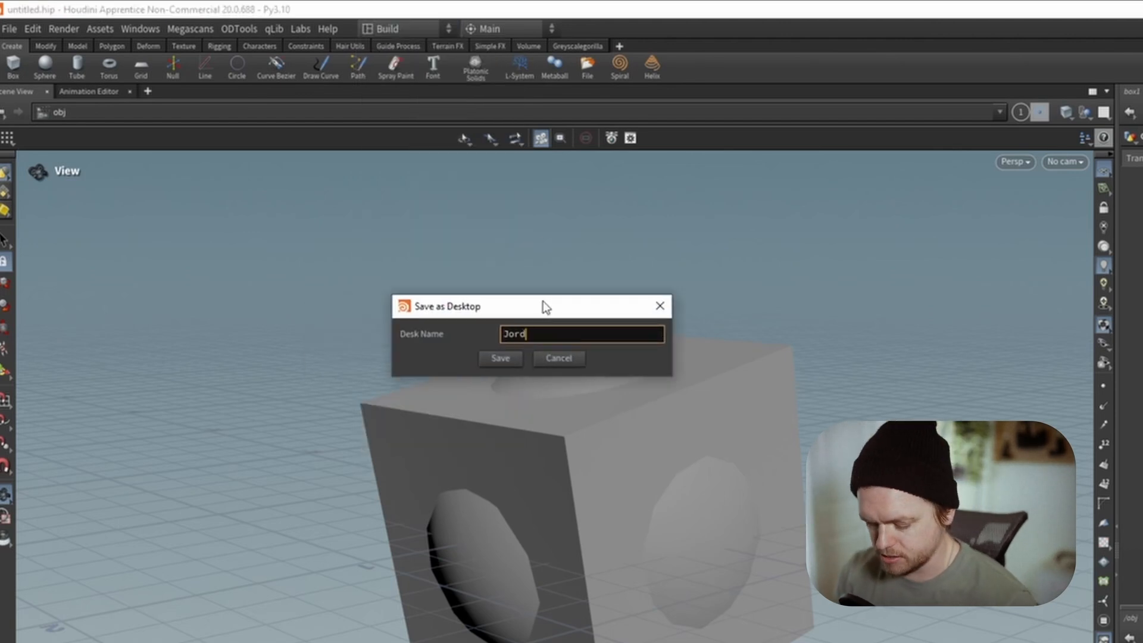
pyautogui.write('ans_Default')
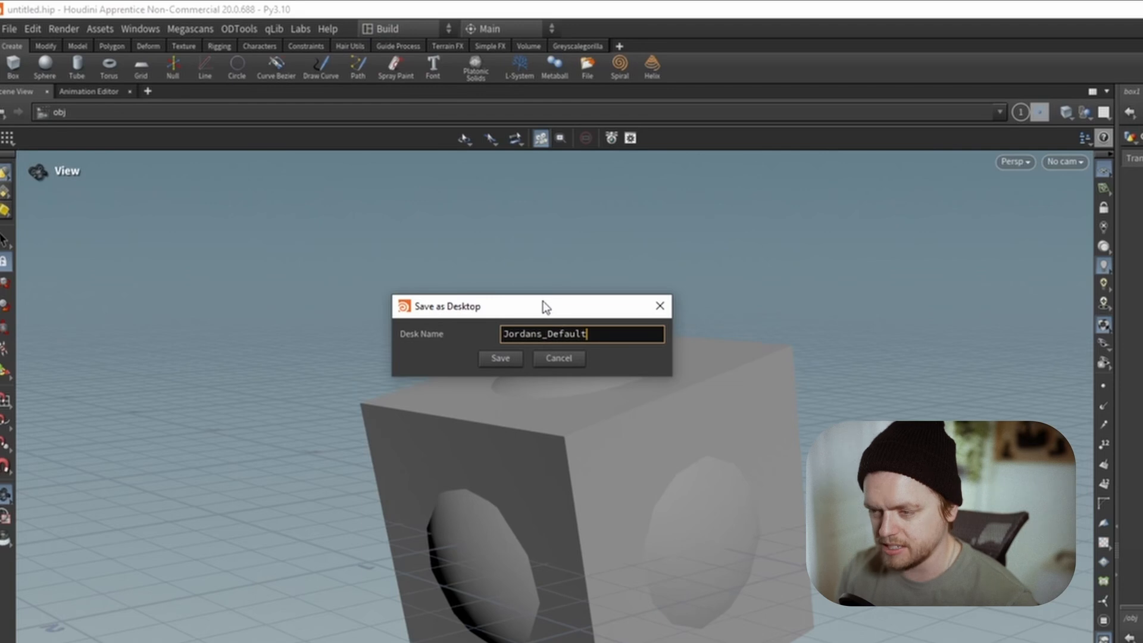
pyautogui.click(498, 360)
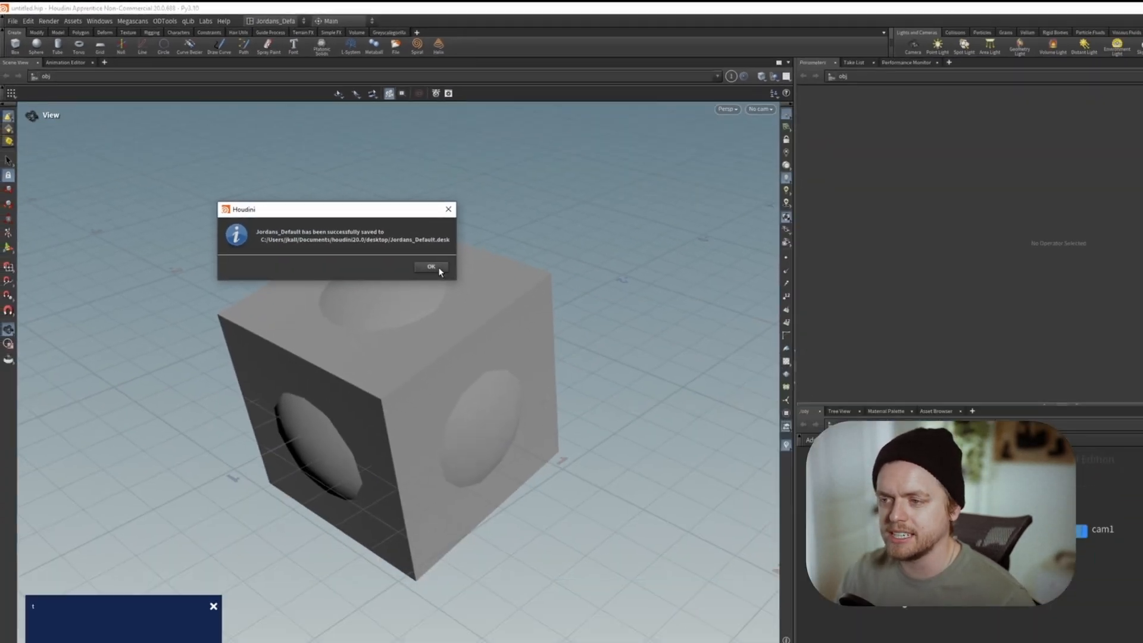
pyautogui.click(639, 399)
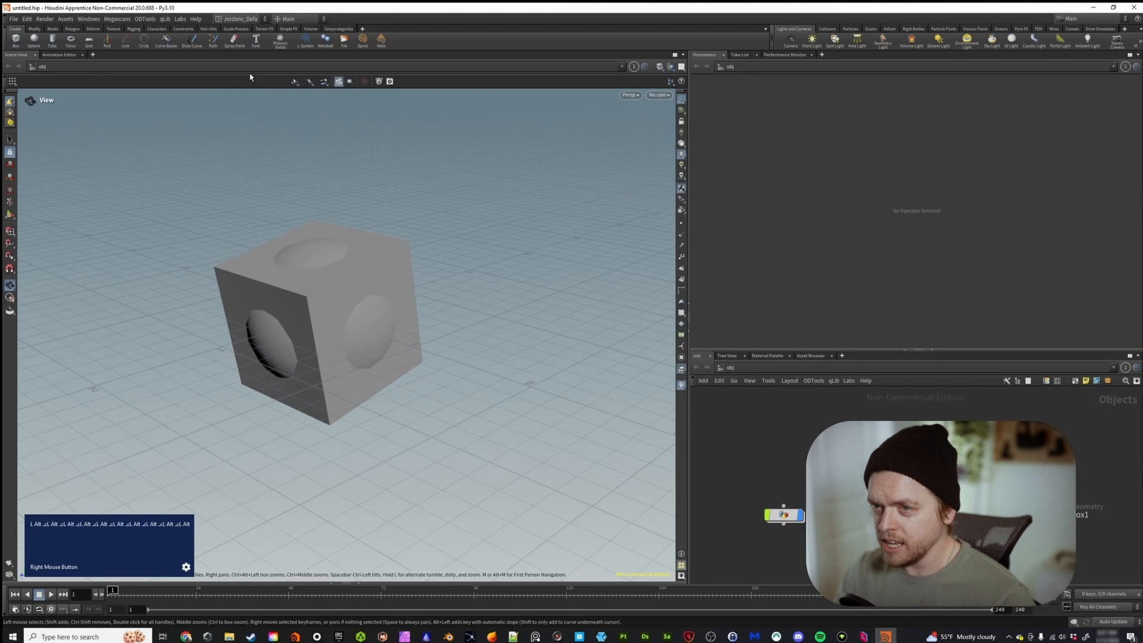
# Examine the list of available desktops, keeping the newly saved custom desktop active.
pyautogui.click(240, 19)
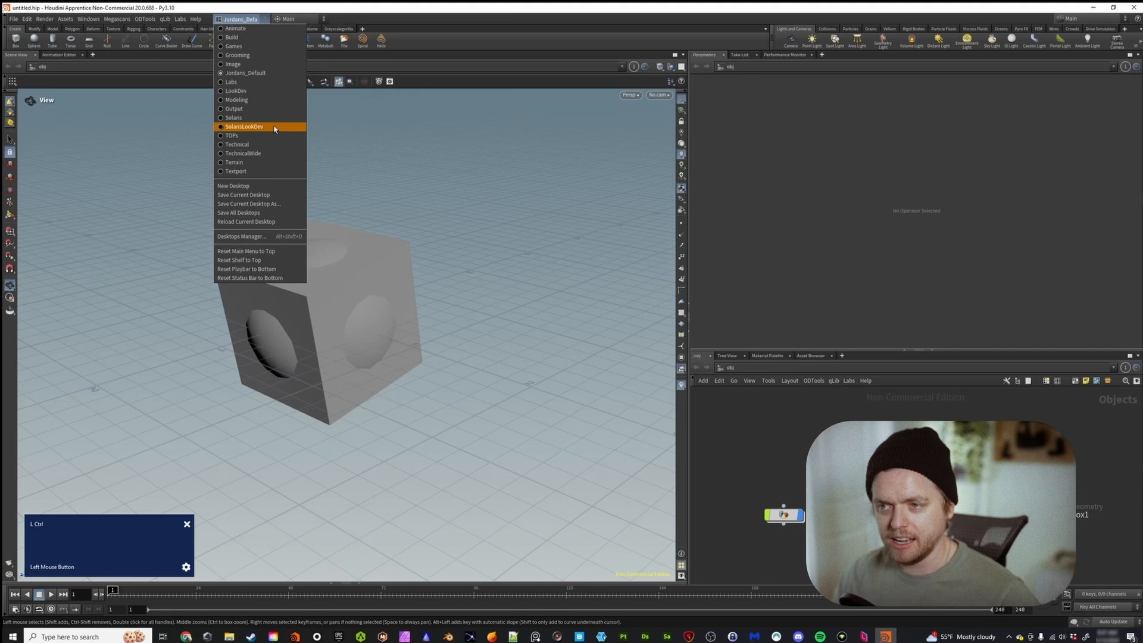
pyautogui.click(251, 74)
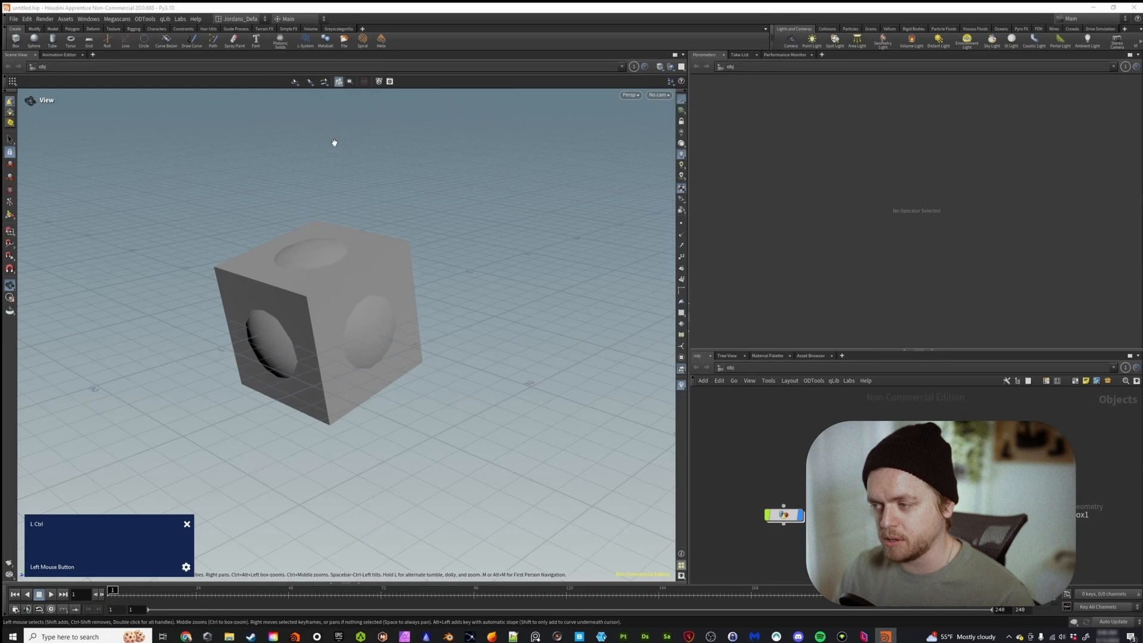
pyautogui.click(240, 20)
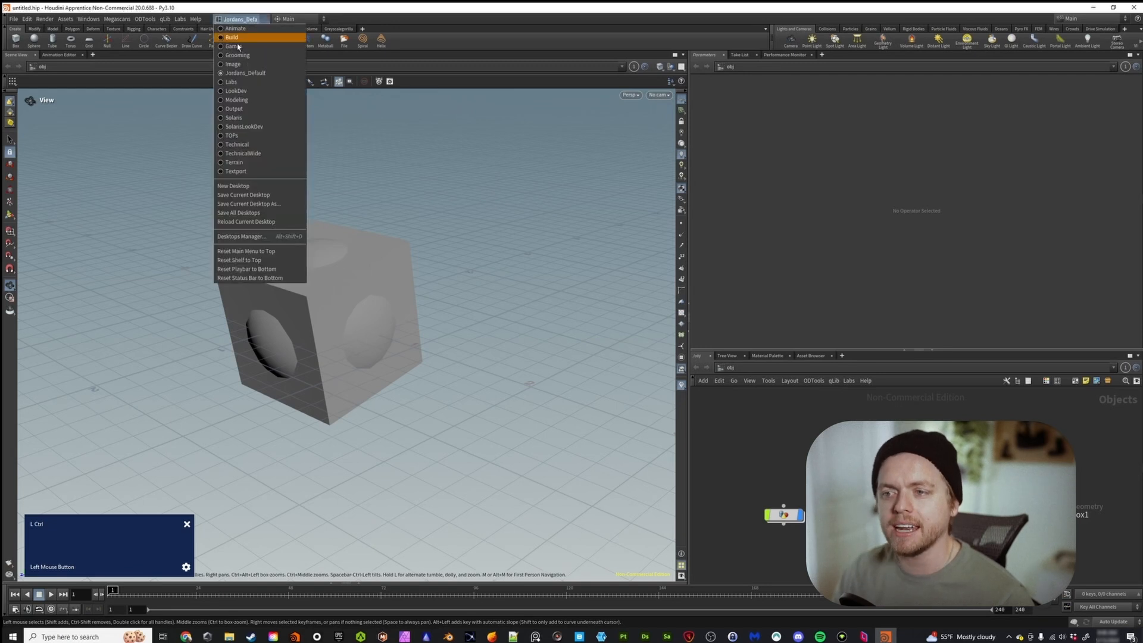
pyautogui.click(260, 126)
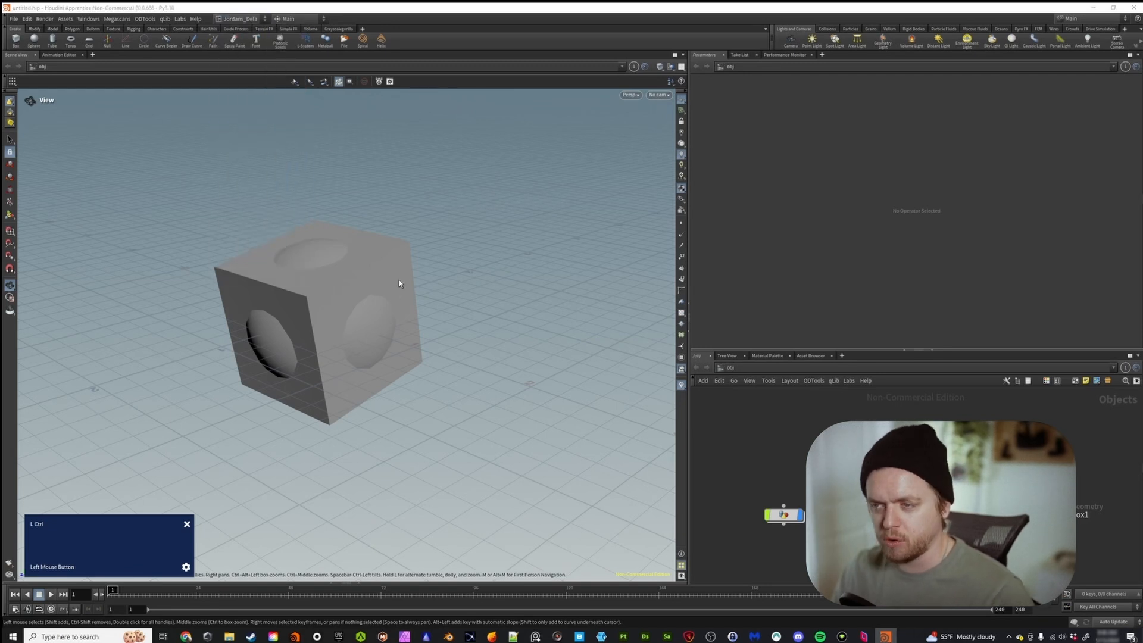